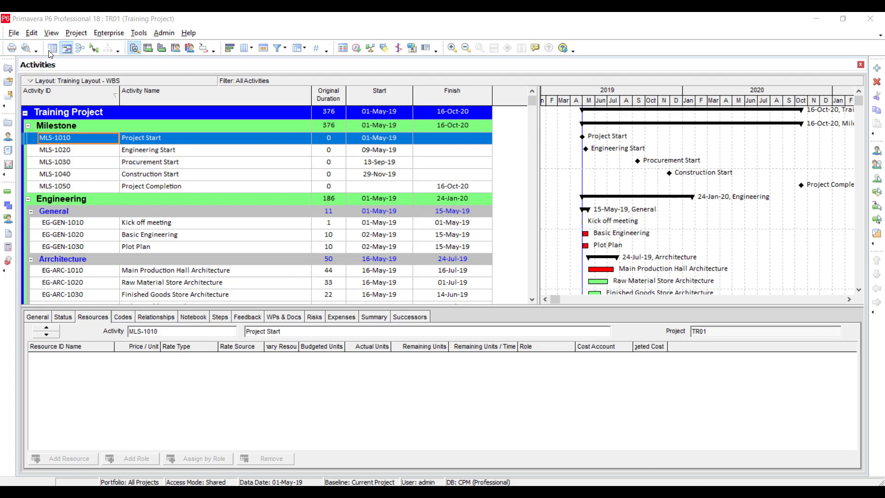
Show the Resource Usage Profile in the bottom layout of the Activities view.
left_click(52, 33)
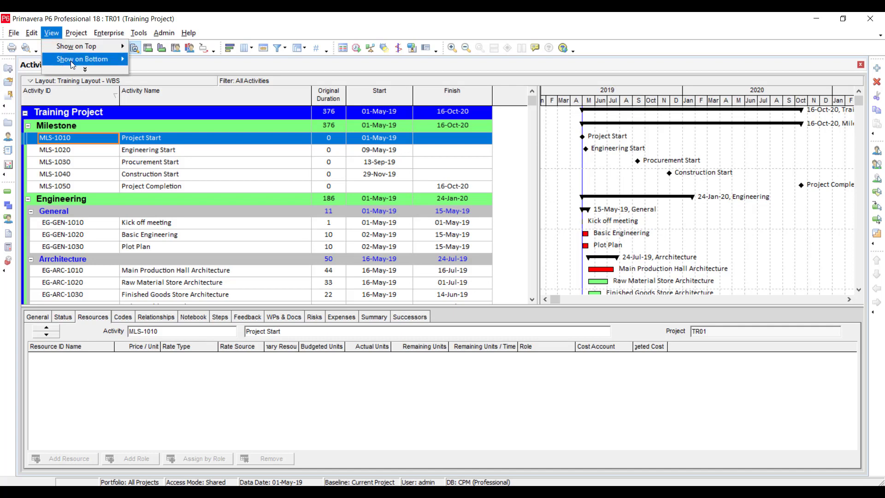
mouse_move(72, 65)
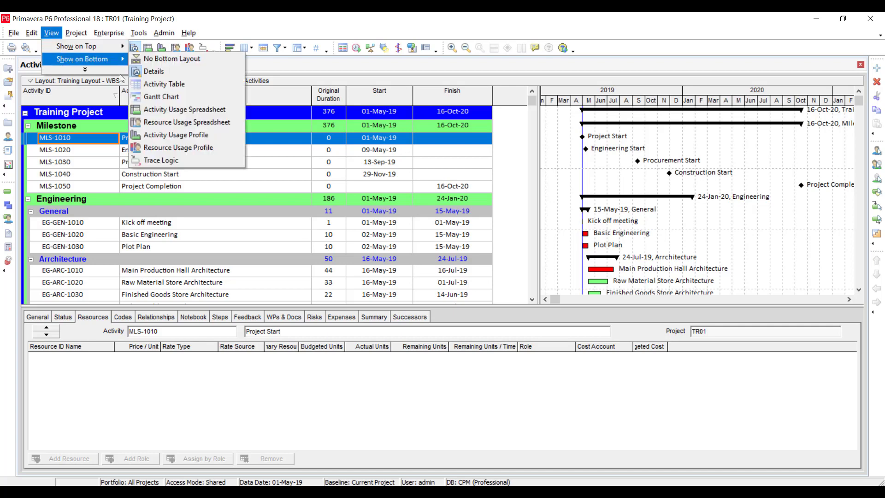
left_click(174, 150)
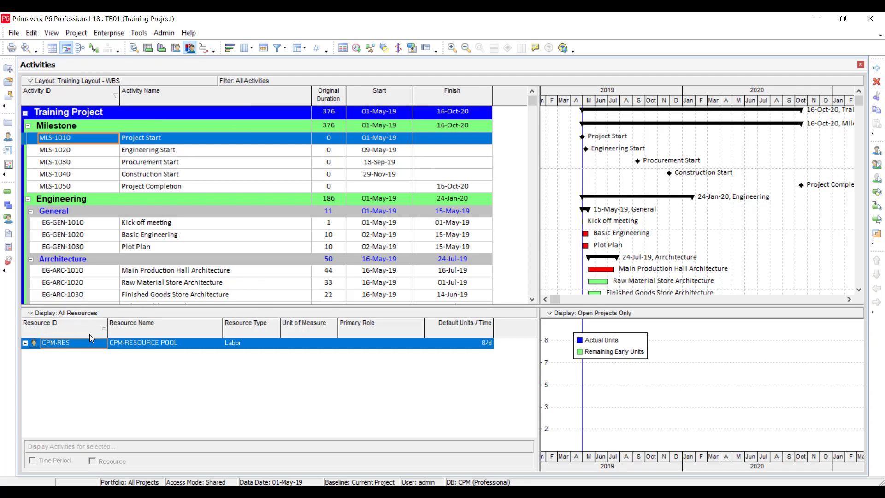
Expand CPM-RES and its FIELD ENGINEERS group, and display the usage profile of resource FLD-03 with a wider timescale.
left_click(25, 343)
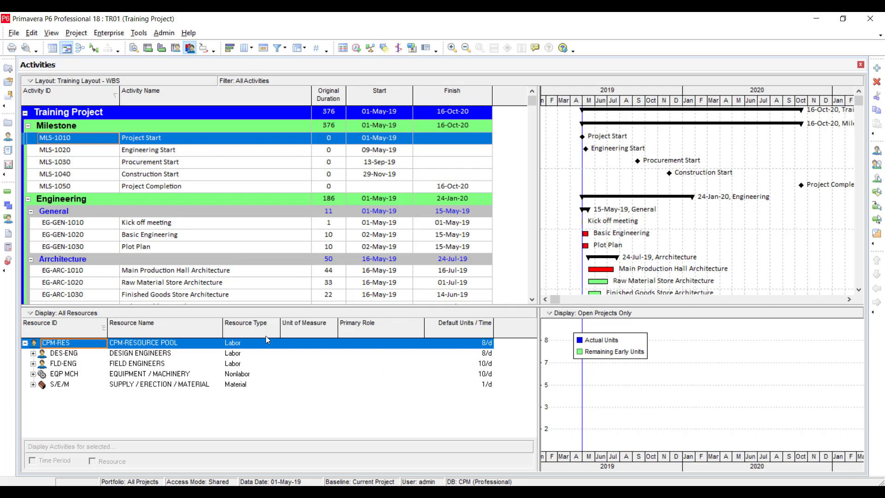
left_click_drag(507, 313, 520, 190)
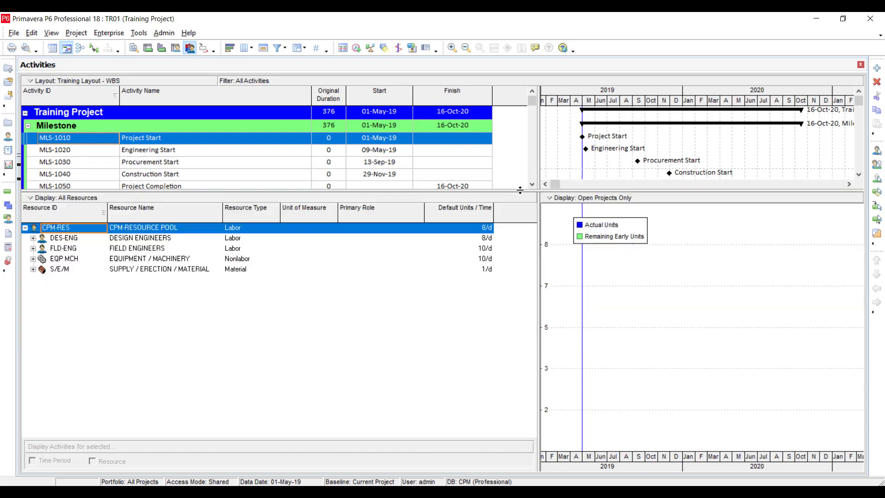
left_click(33, 249)
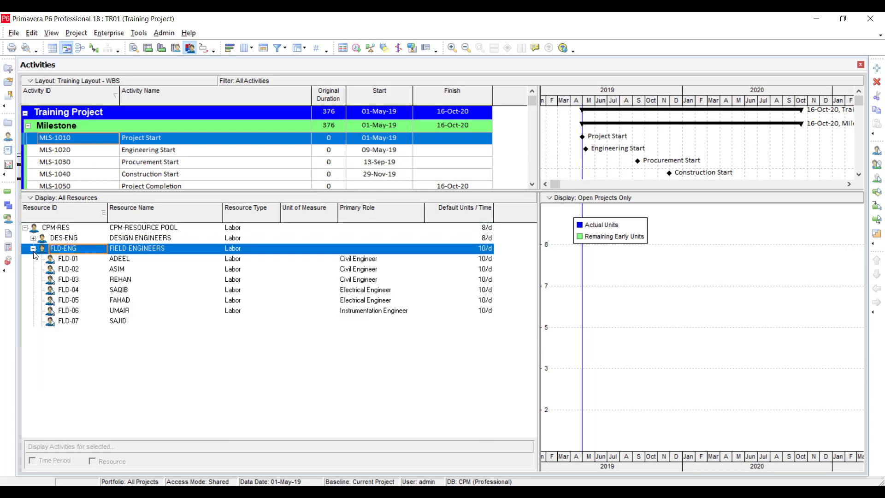
left_click(148, 282)
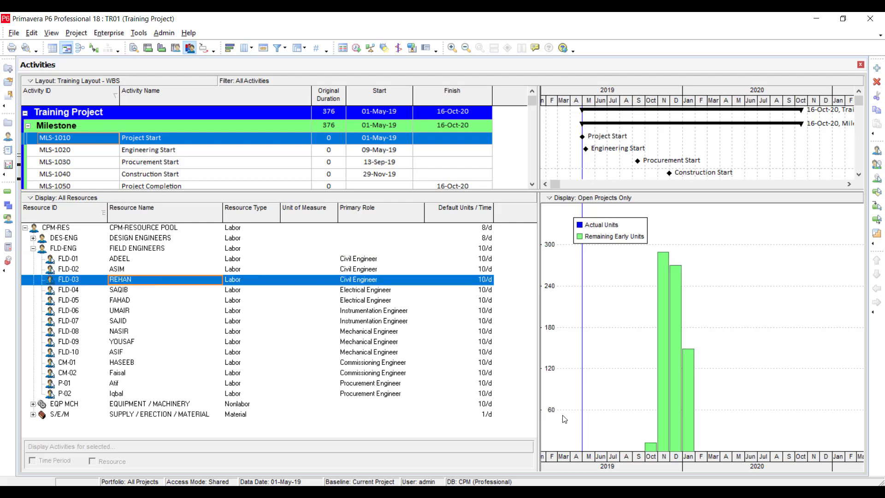
left_click_drag(681, 465, 767, 463)
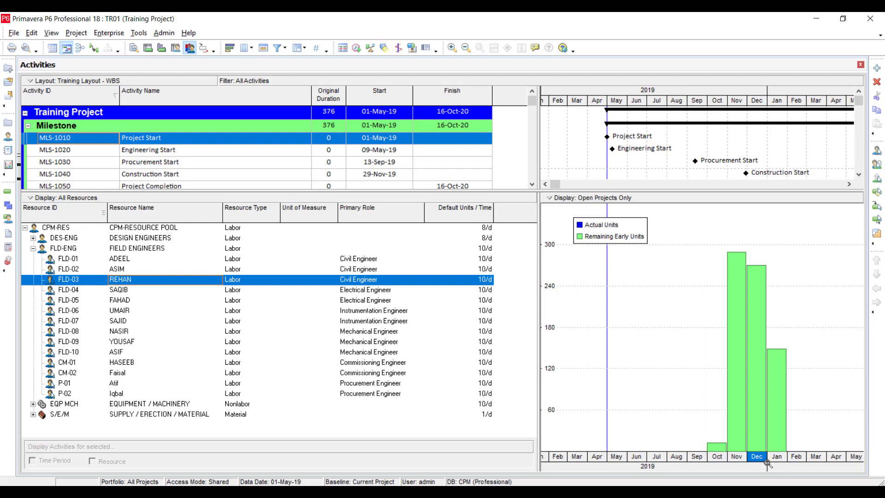
Set the resource usage profile to show only Budgeted units by date, without the Actual and Remaining Early bars.
right_click(682, 270)
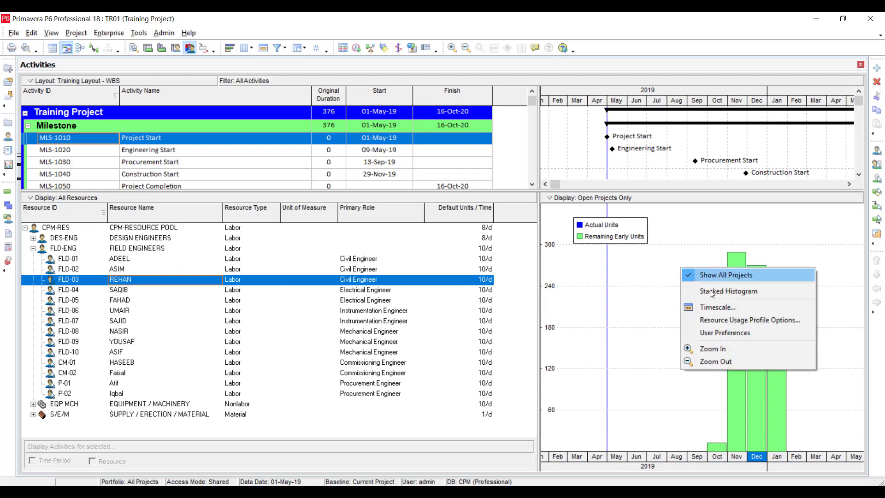
left_click(720, 323)
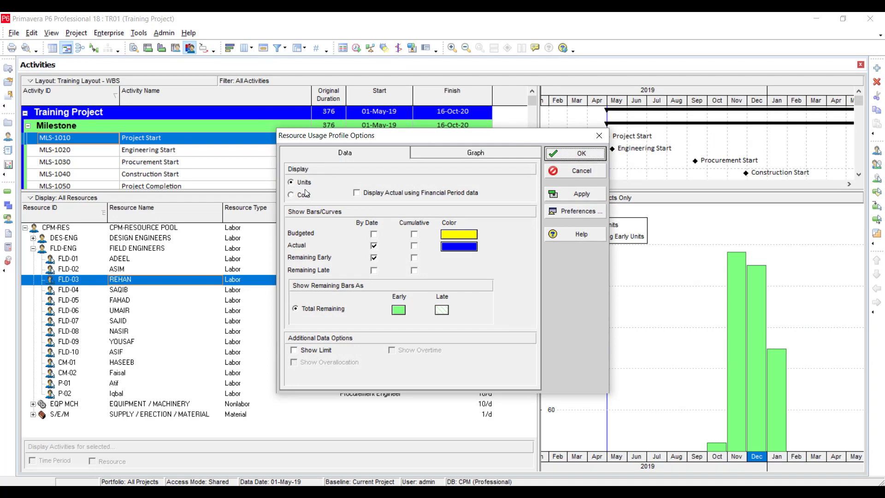
left_click(374, 246)
left_click(374, 258)
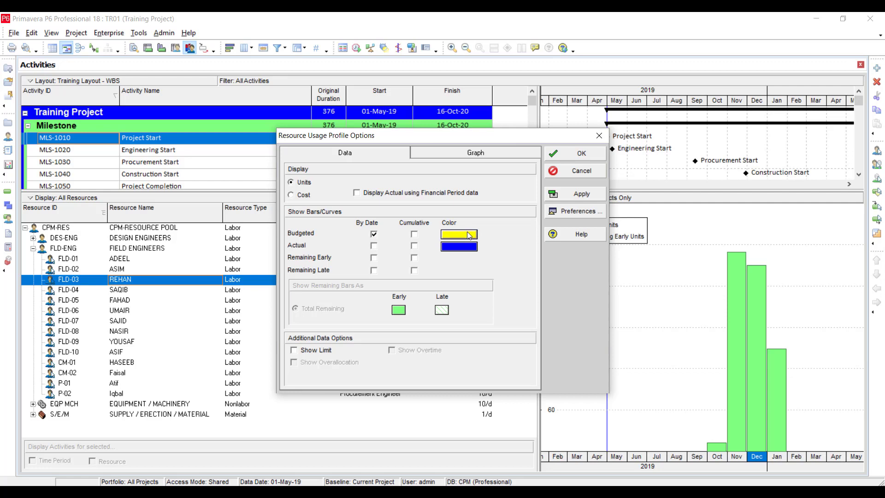
left_click(582, 194)
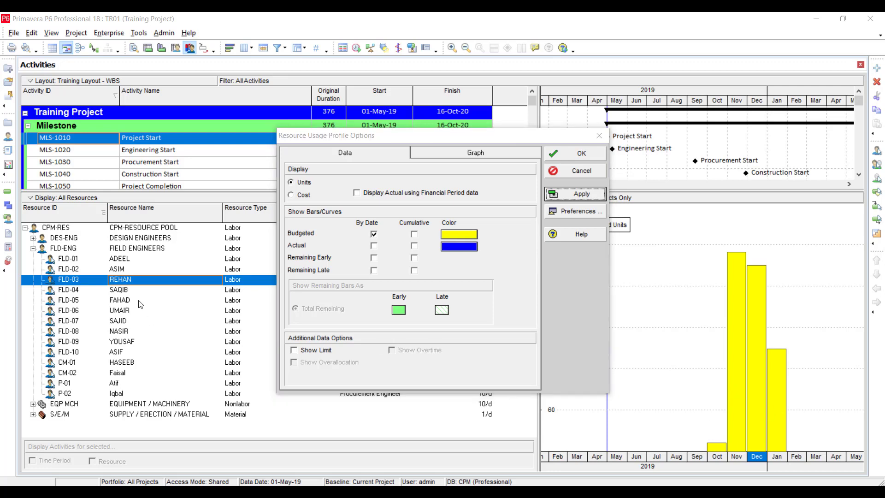
left_click(579, 154)
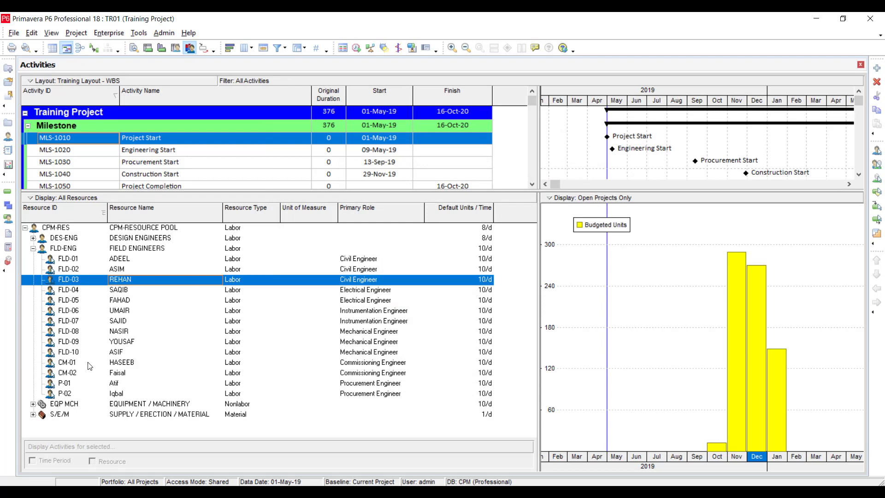
View the budgeted unit profiles of resources FLD-06, CM-02 and P-01 one after another.
left_click(59, 311)
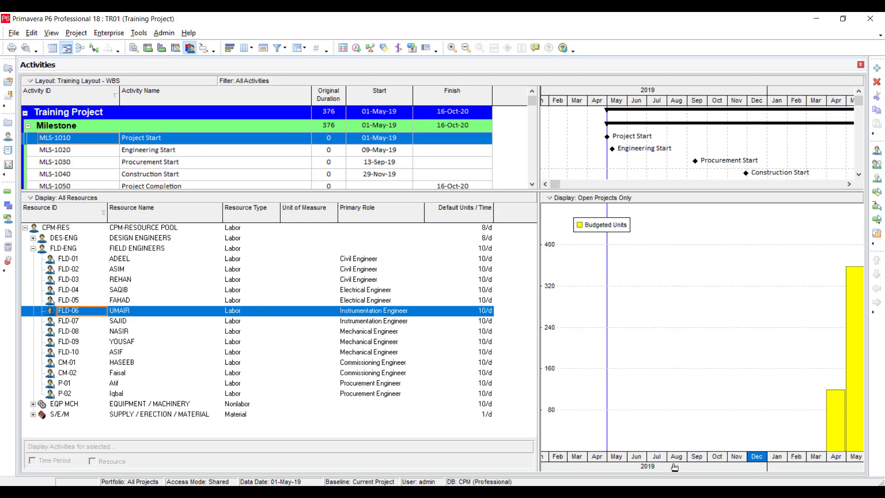
left_click_drag(674, 468, 543, 468)
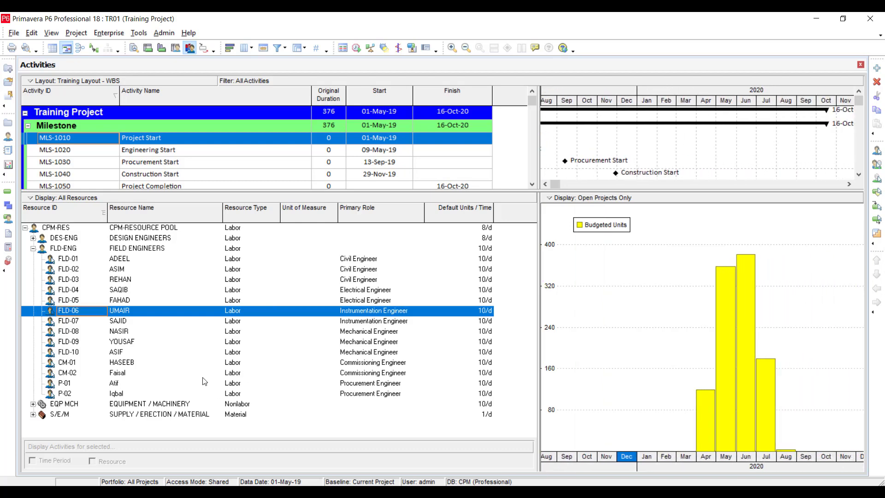
left_click(85, 373)
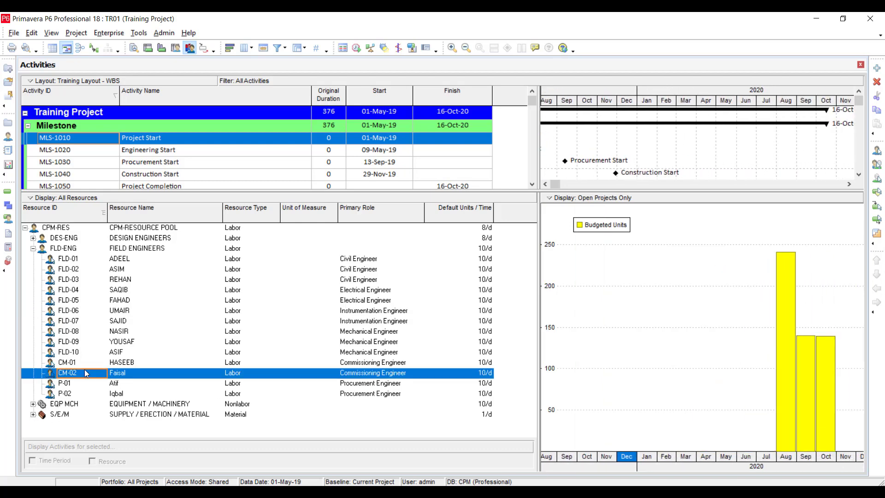
left_click(80, 384)
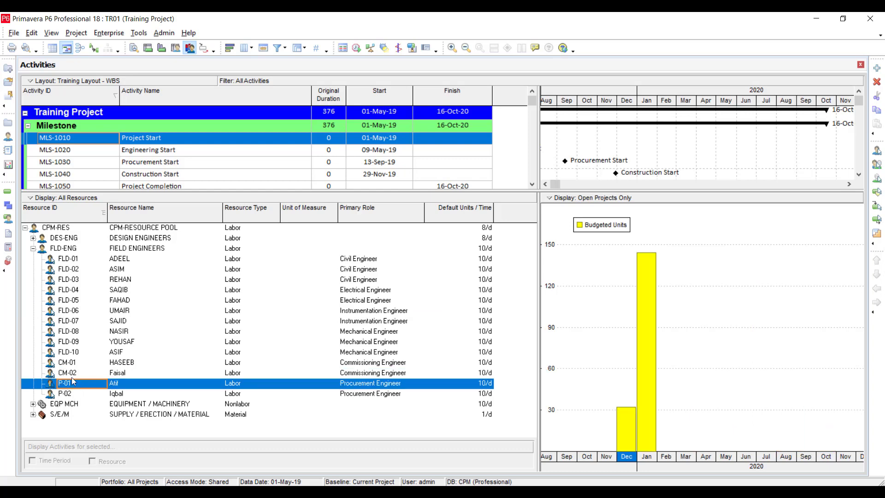
Expand the DESIGN ENGINEERS and SUPPLY / ERECTION / MATERIAL groups and display the full 2019 profile of the EXCAVATION resource.
left_click(33, 238)
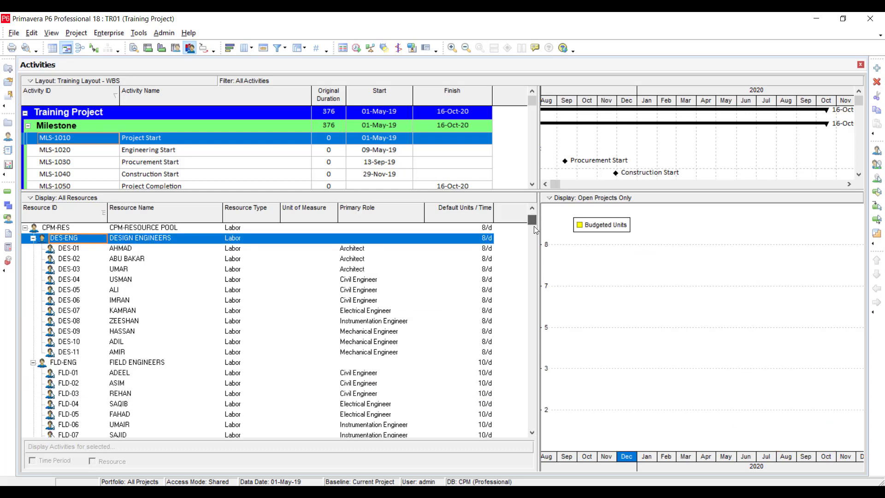
left_click_drag(533, 226, 530, 421)
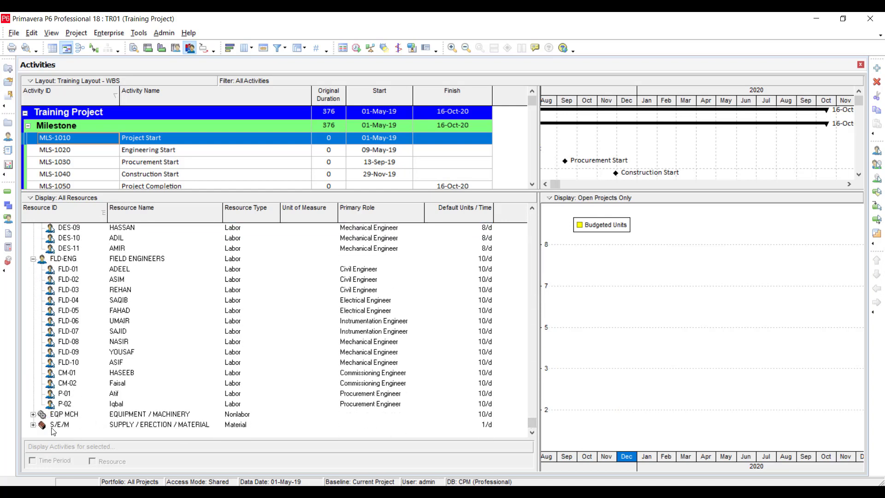
left_click(34, 424)
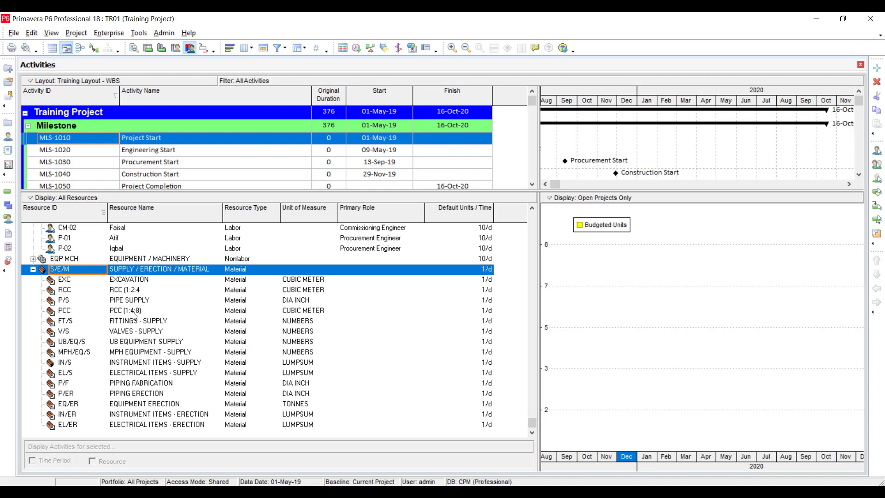
left_click(147, 280)
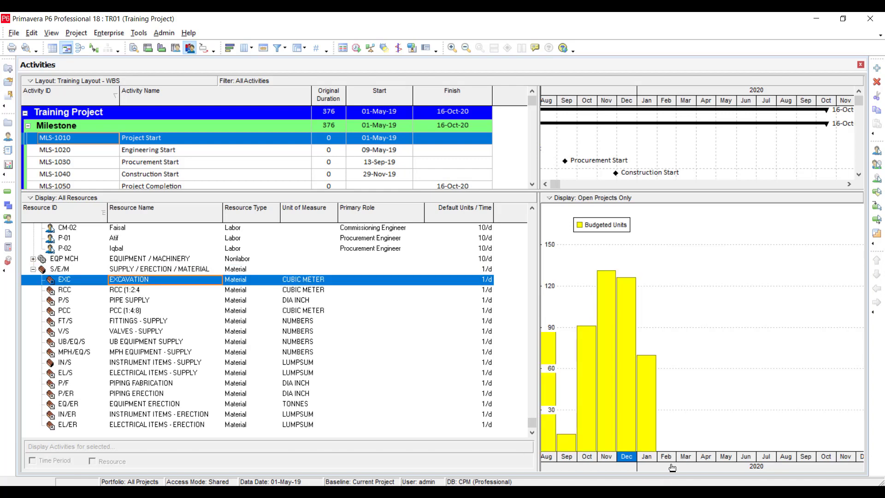
left_click_drag(684, 467, 783, 467)
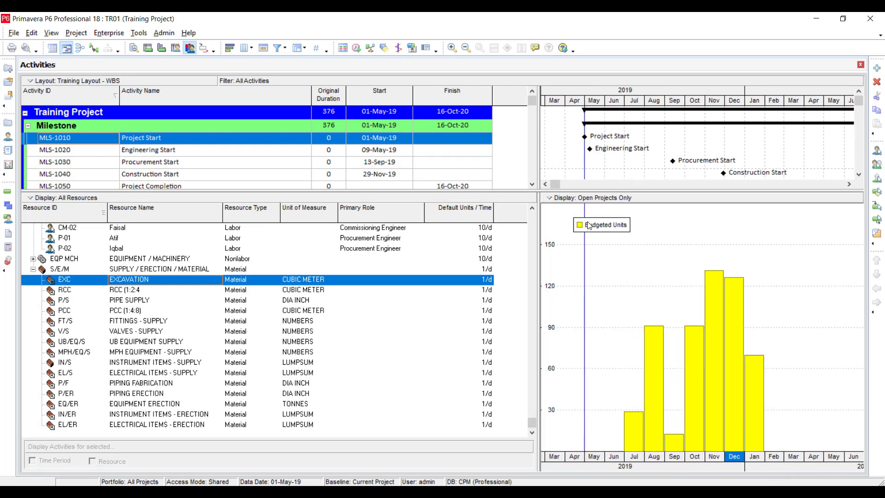
Add the cumulative Budgeted curve to the resource usage profile and apply it.
right_click(711, 247)
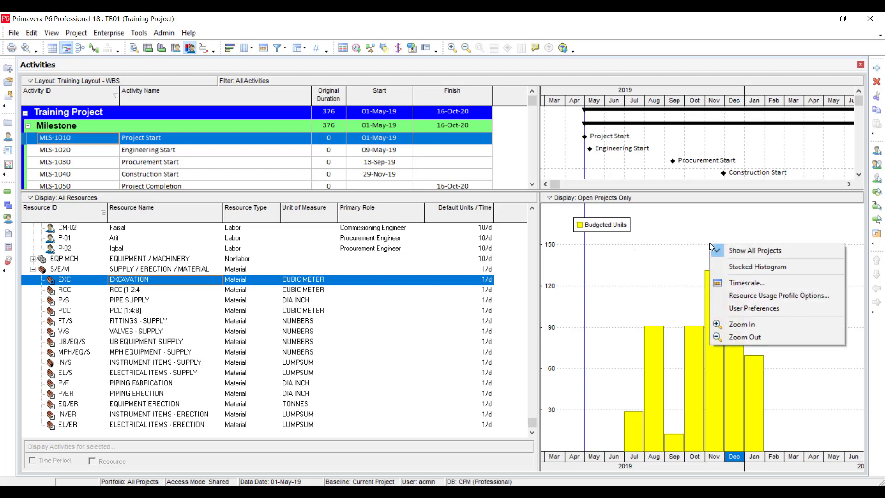
left_click(737, 296)
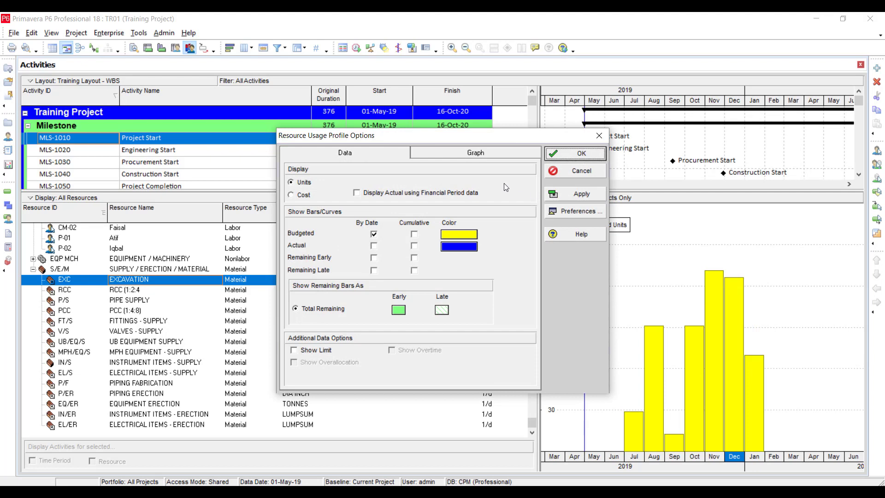
left_click(414, 234)
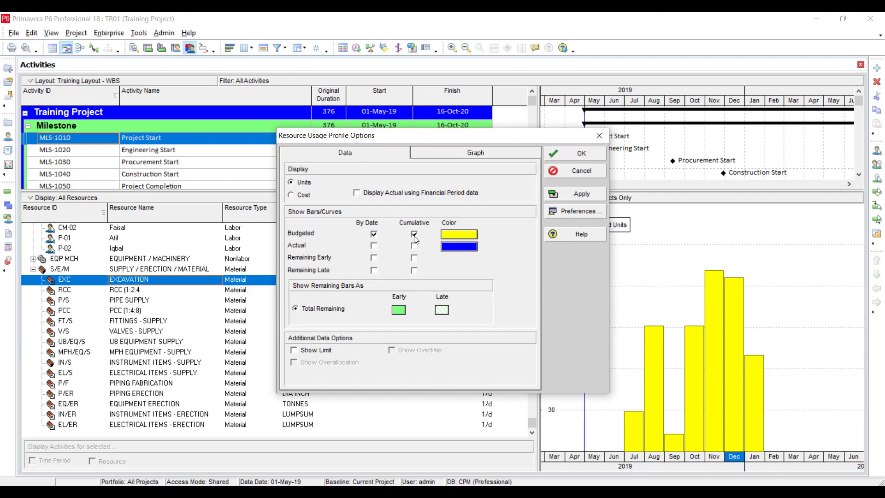
left_click(577, 196)
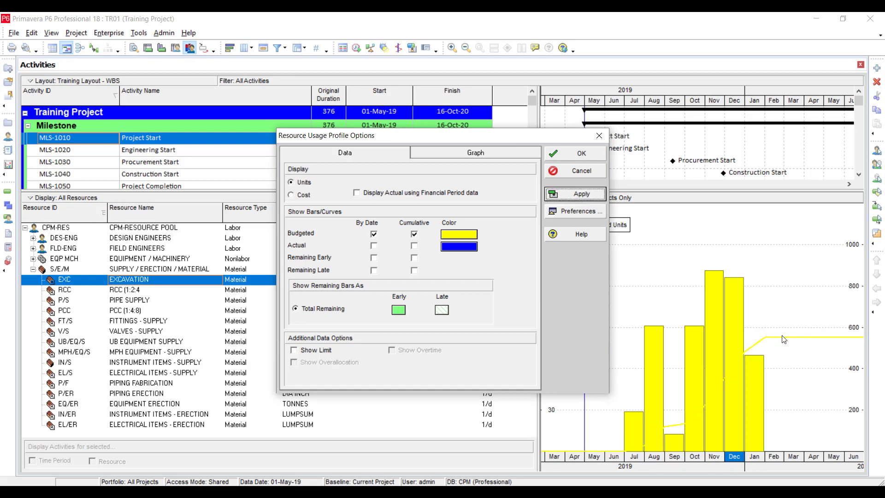
Change the Budgeted bar and curve colour to the greyish teal basic colour and apply it.
left_click(451, 233)
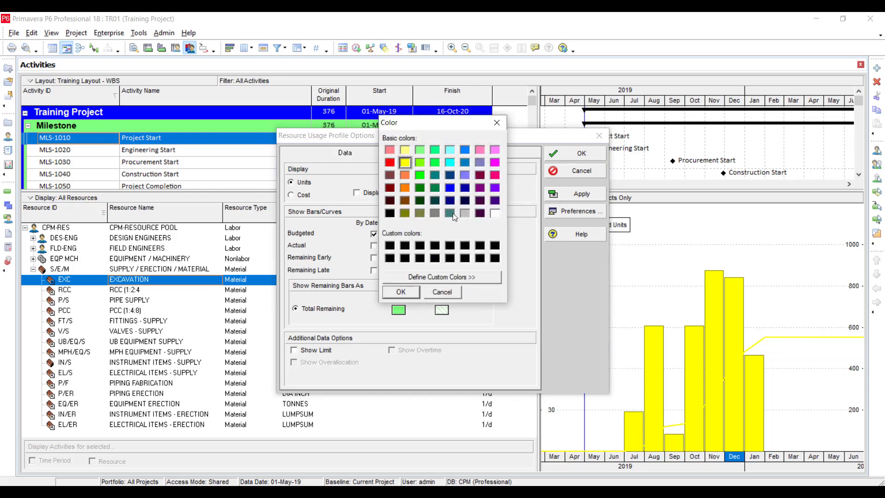
left_click(450, 213)
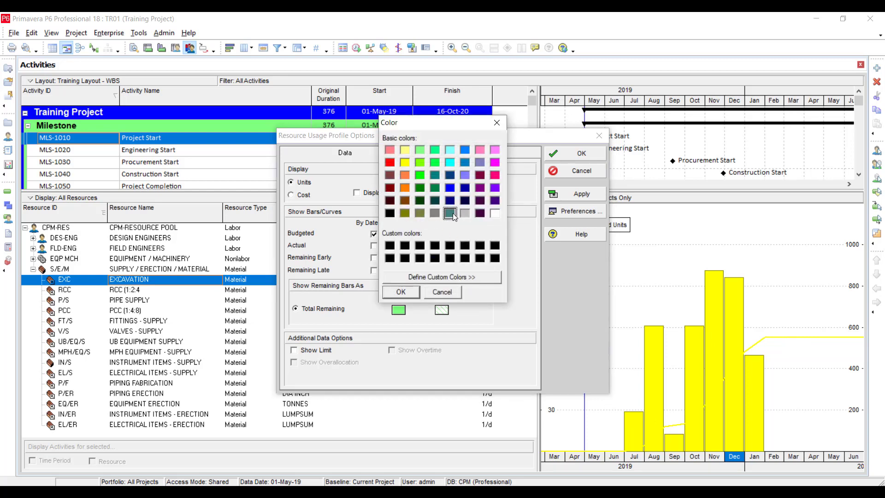
left_click(401, 291)
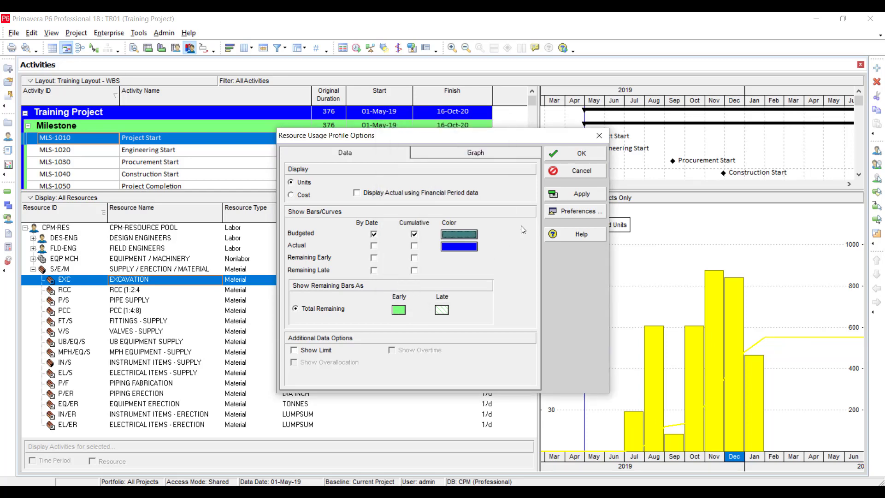
left_click(580, 194)
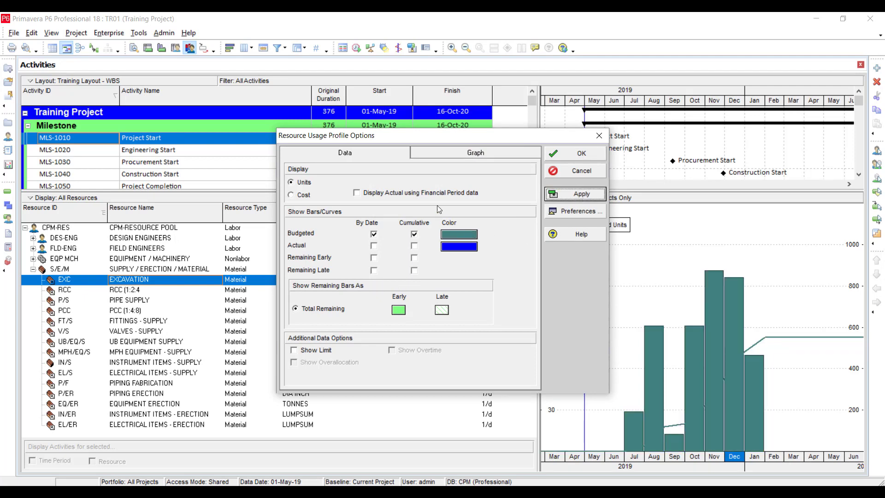
Show the Actual units both by date and cumulatively in the profile, and apply the change.
left_click(375, 247)
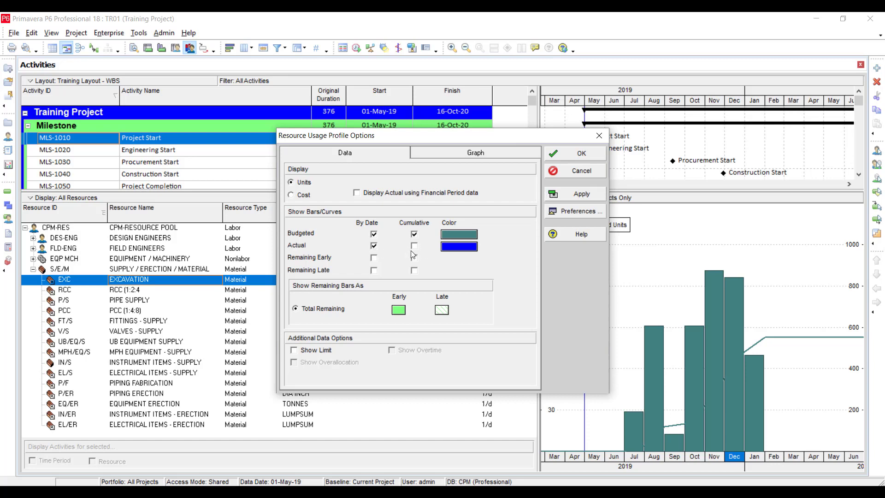
left_click(580, 193)
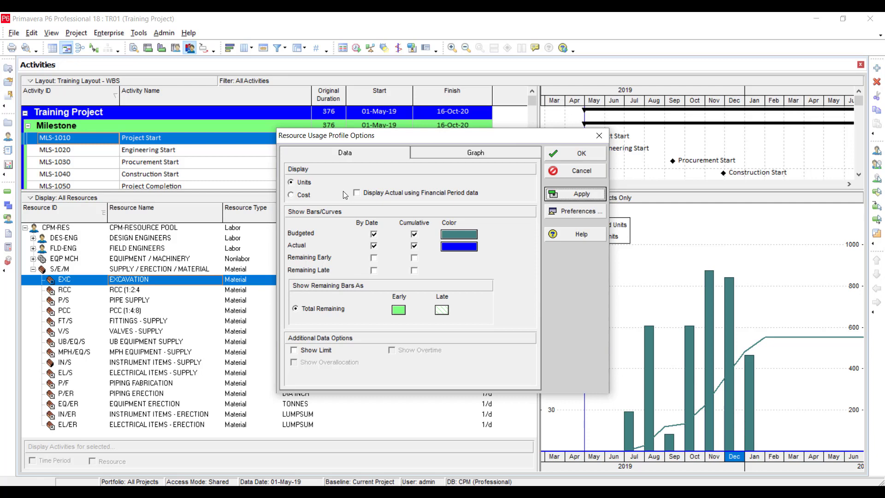
Turn on the Major and Minor vertical lines for the profile graph and apply them.
left_click(453, 156)
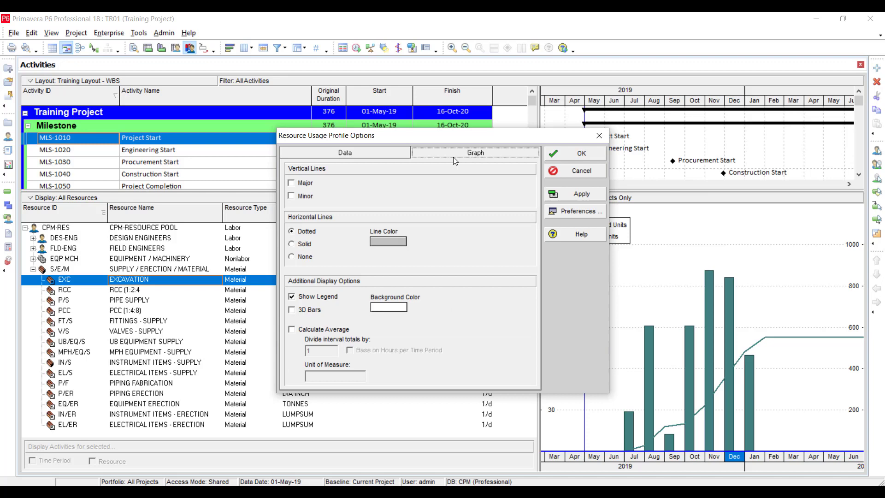
left_click(305, 187)
left_click(300, 198)
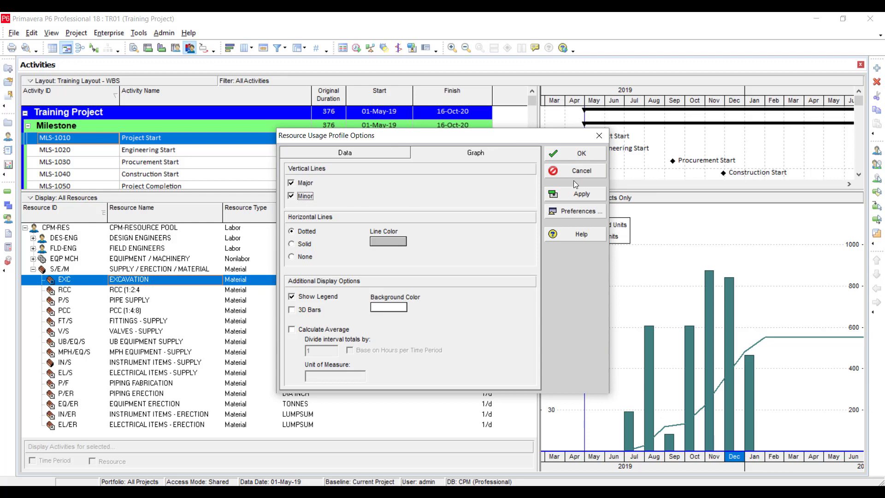
left_click(575, 196)
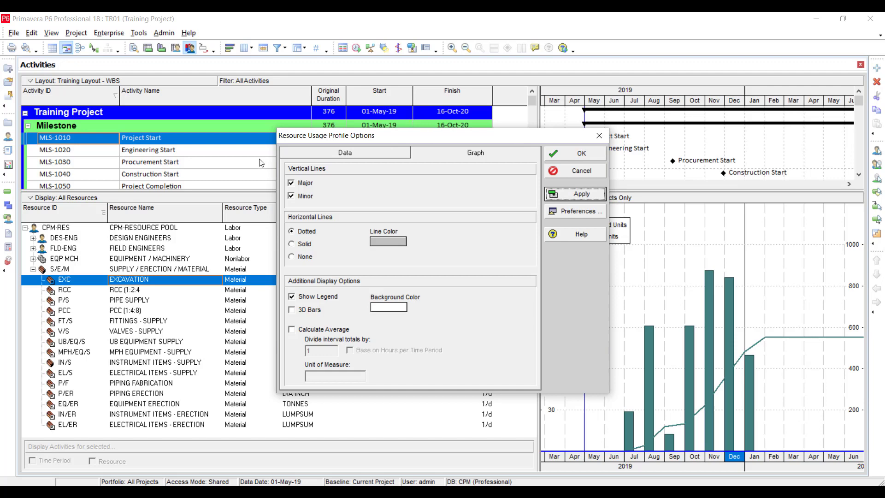
Set the profile's horizontal lines to Solid, keep the legend shown, turn on 3D Bars and apply the changes.
left_click(307, 244)
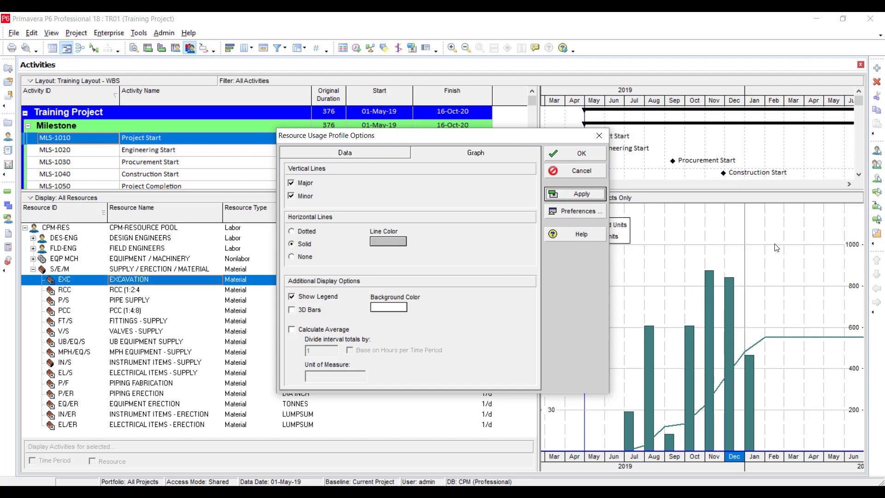
left_click(327, 297)
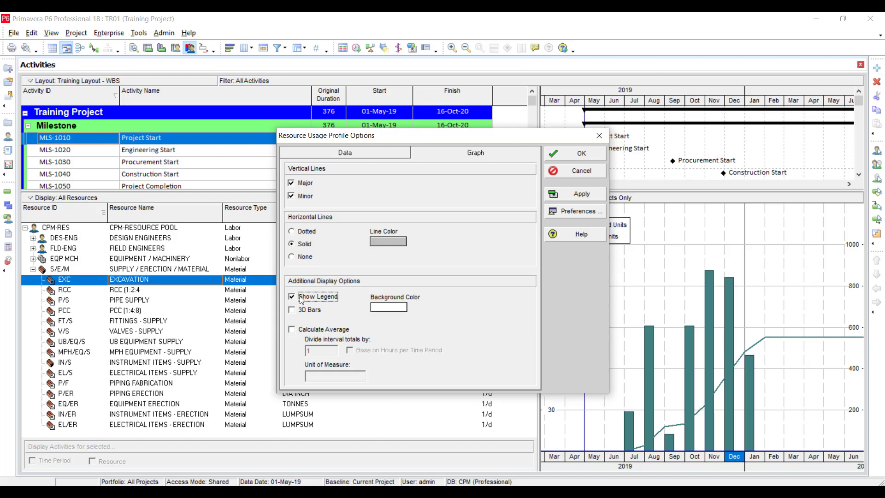
left_click(291, 312)
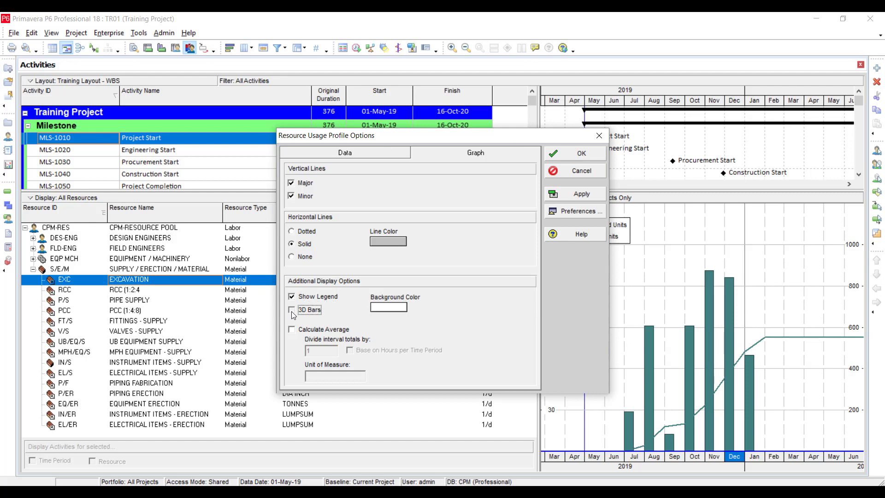
left_click(580, 193)
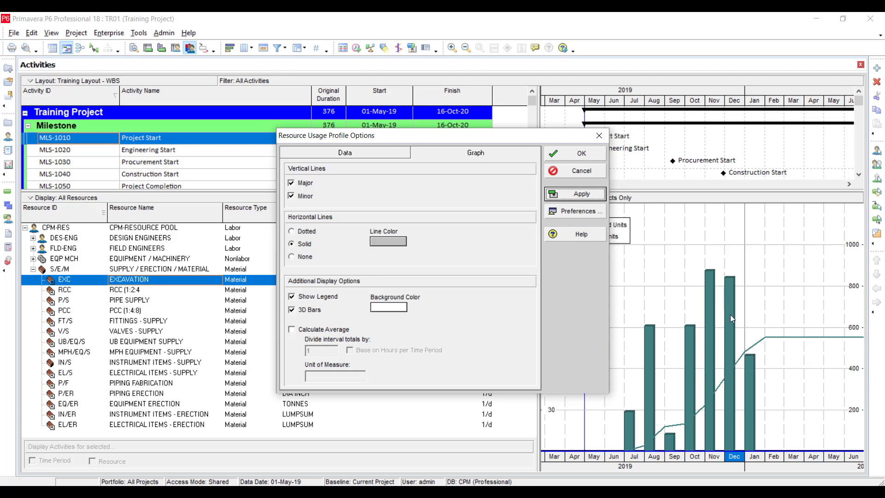
Enable Calculate Average for the profile, divide the interval totals by 260 and apply it.
left_click(314, 331)
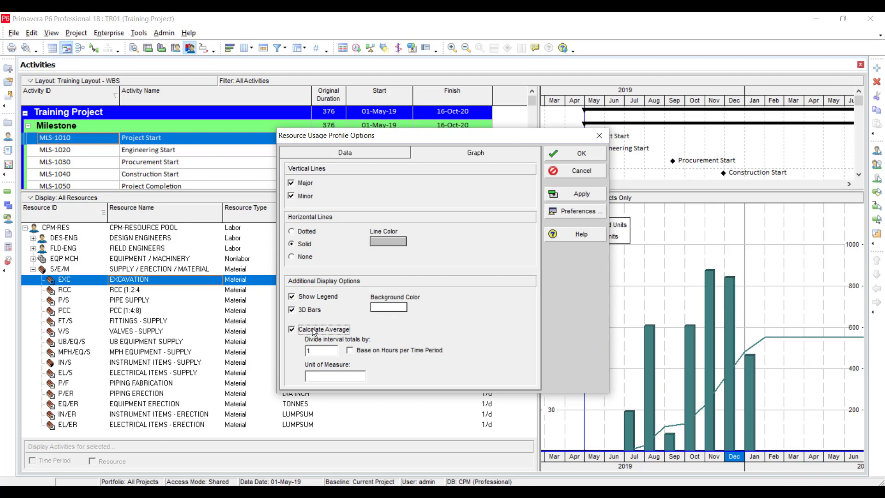
double_click(313, 351)
type("260")
left_click(577, 197)
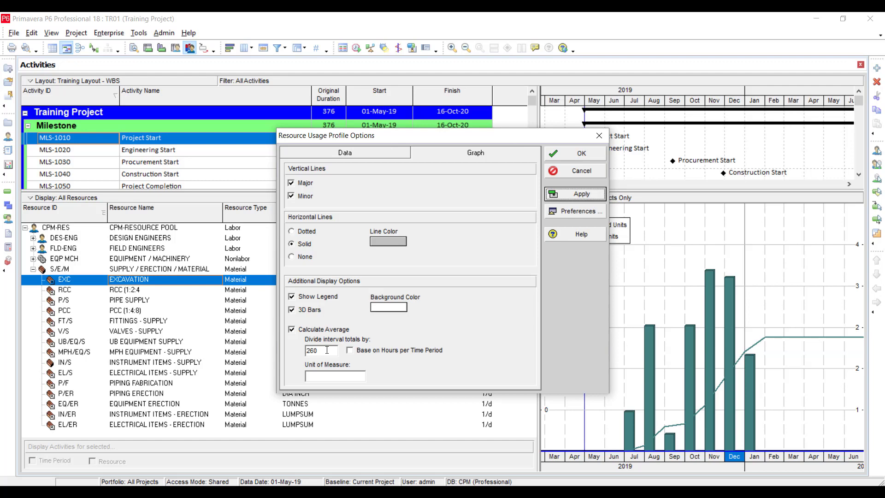
Set the interval totals divisor to 1, apply it and accept the profile options.
left_click_drag(326, 350, 305, 350)
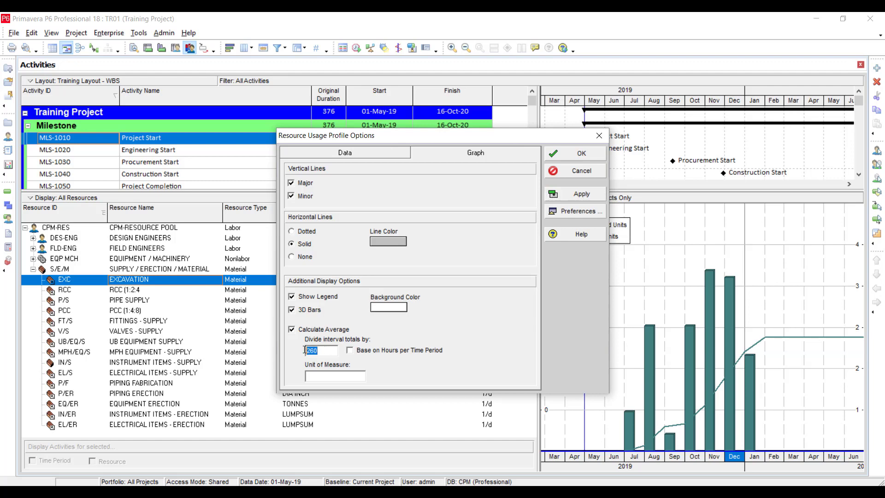
type("1")
left_click(568, 195)
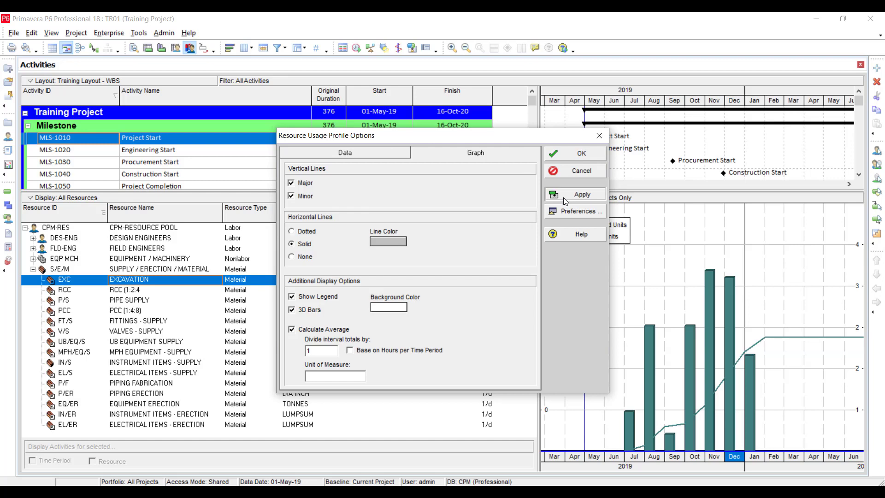
left_click(573, 157)
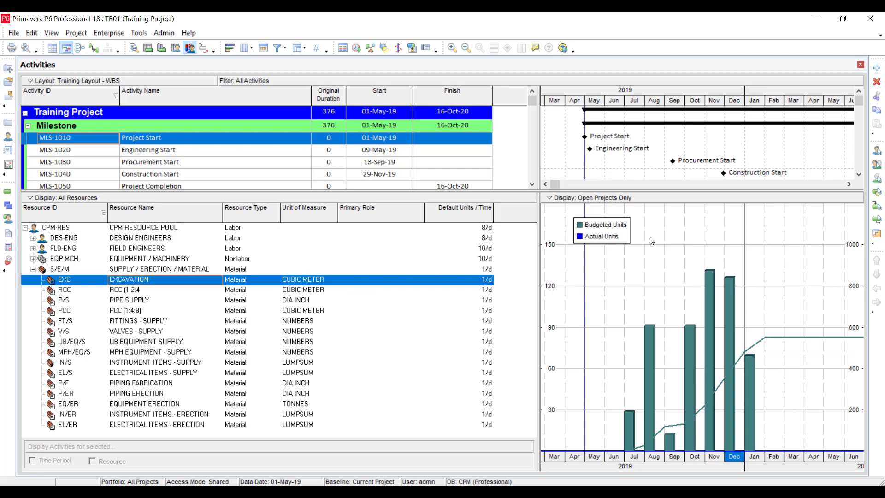
Display Cost instead of Units in the resource usage profile, accept the options and widen the graph area.
right_click(777, 245)
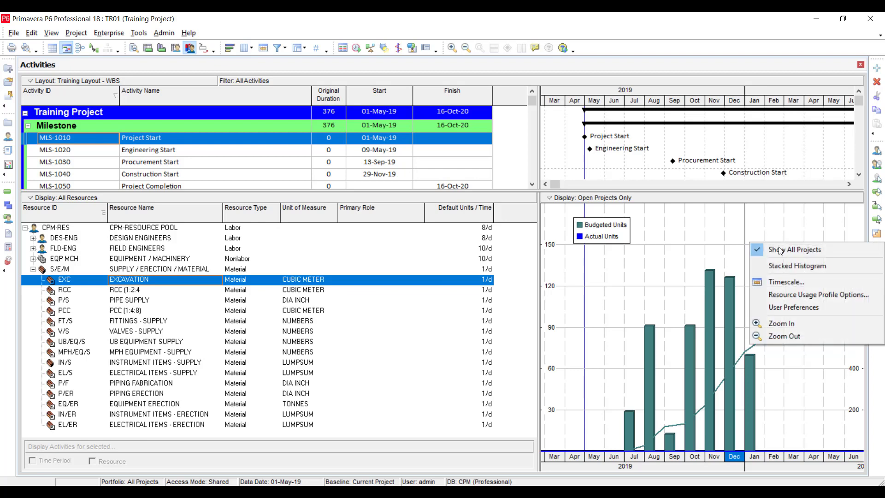
left_click(789, 296)
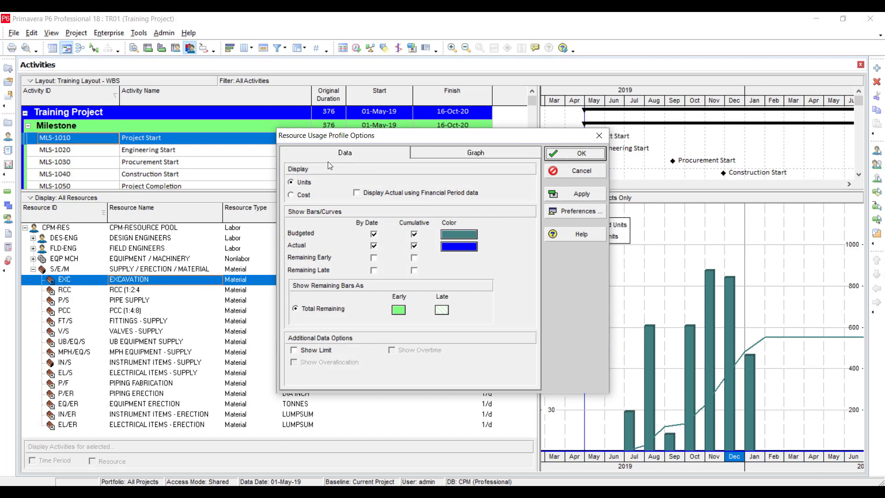
left_click(300, 195)
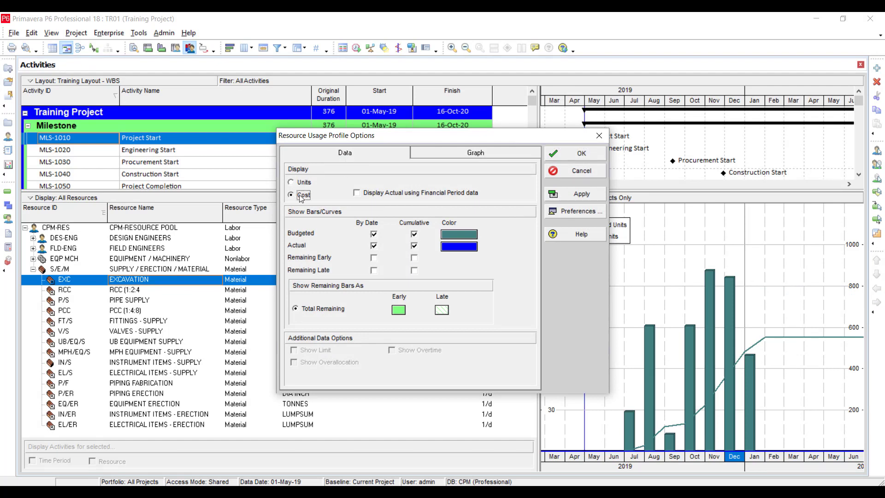
left_click(572, 196)
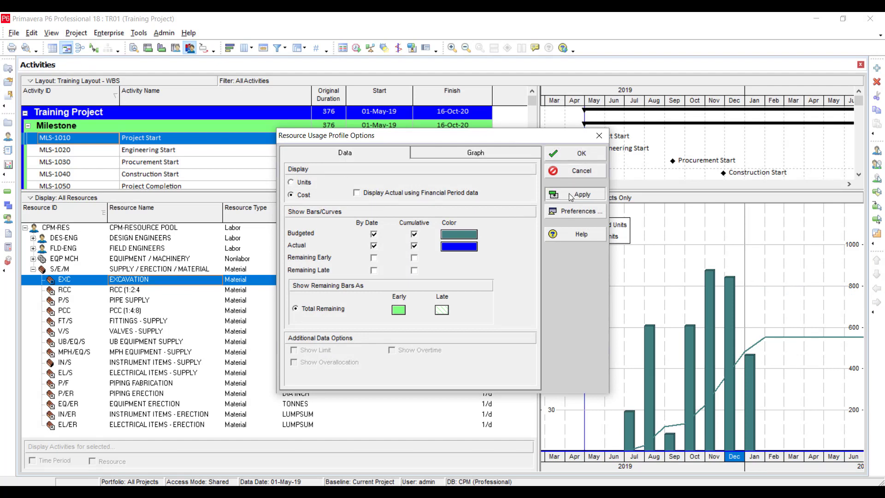
left_click(574, 153)
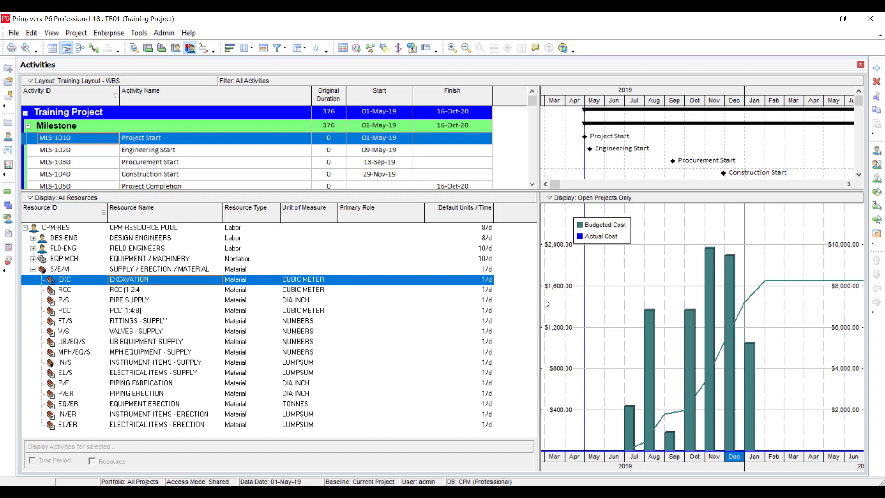
left_click_drag(538, 298, 415, 288)
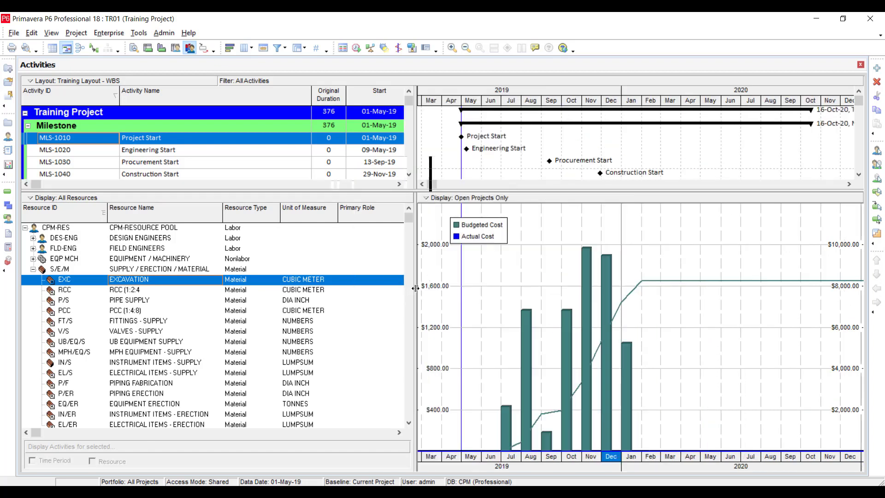
Open the print preview and exclude the Activity Table and Gantt Chart in the page setup, leaving only the Profile to print.
left_click(27, 48)
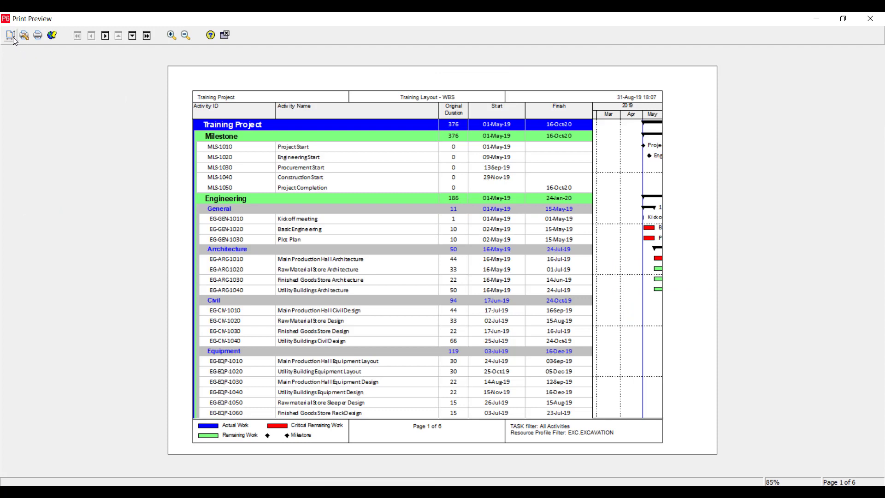
left_click(11, 40)
left_click(538, 156)
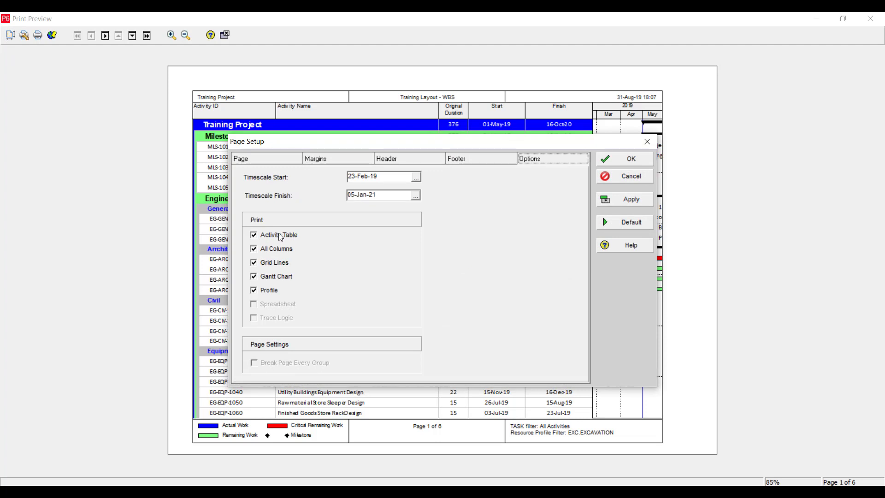
left_click(279, 236)
left_click(262, 278)
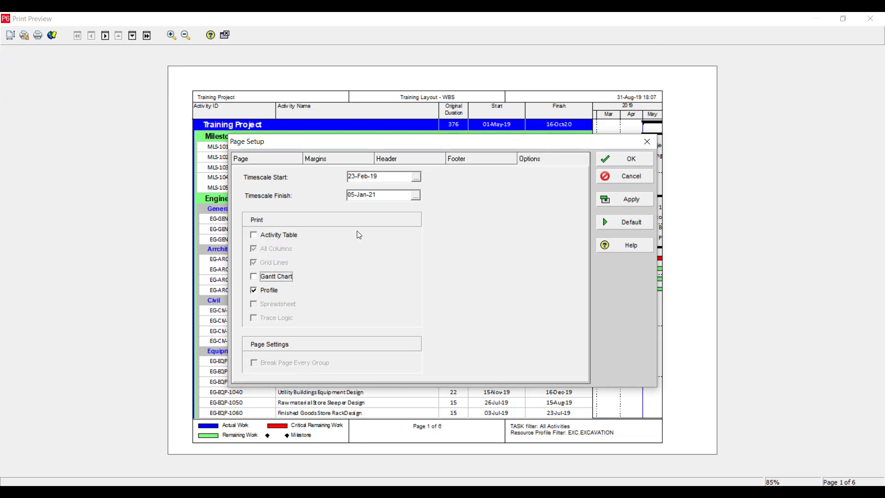
Set the printed timescale from PS - Earliest Project Start to PF - Latest Project Finish, apply it and accept the page setup.
left_click(416, 178)
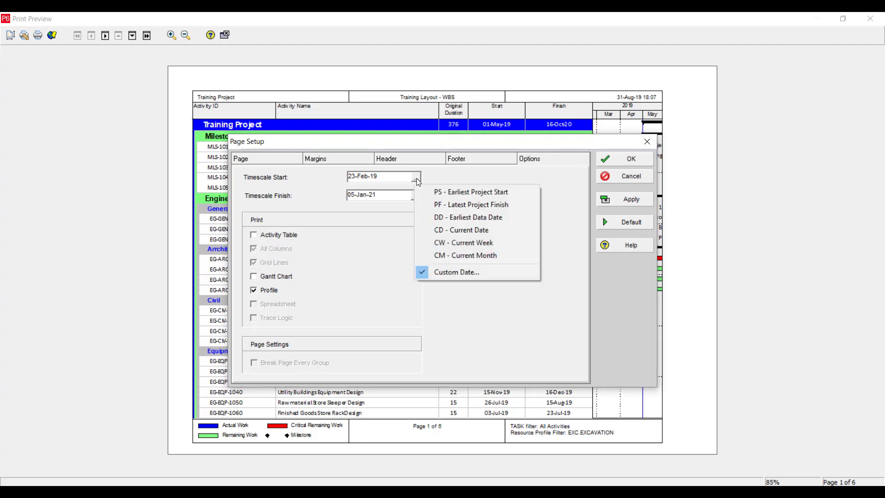
left_click(440, 192)
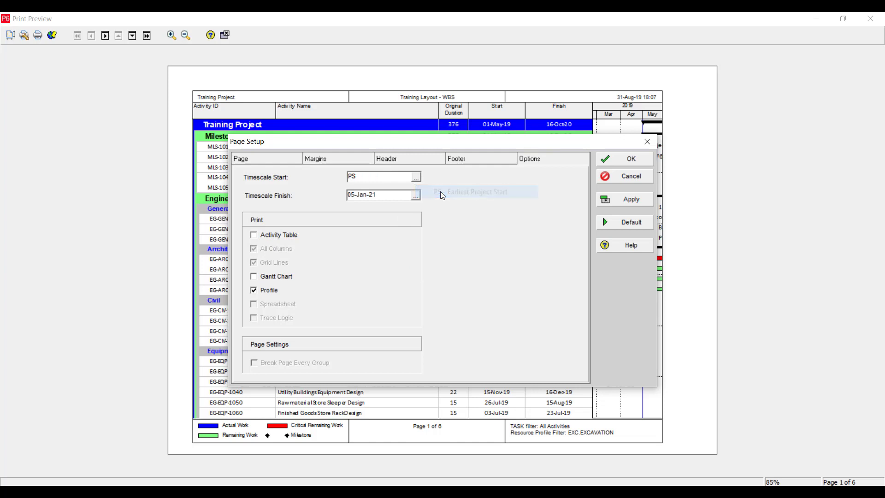
left_click(416, 196)
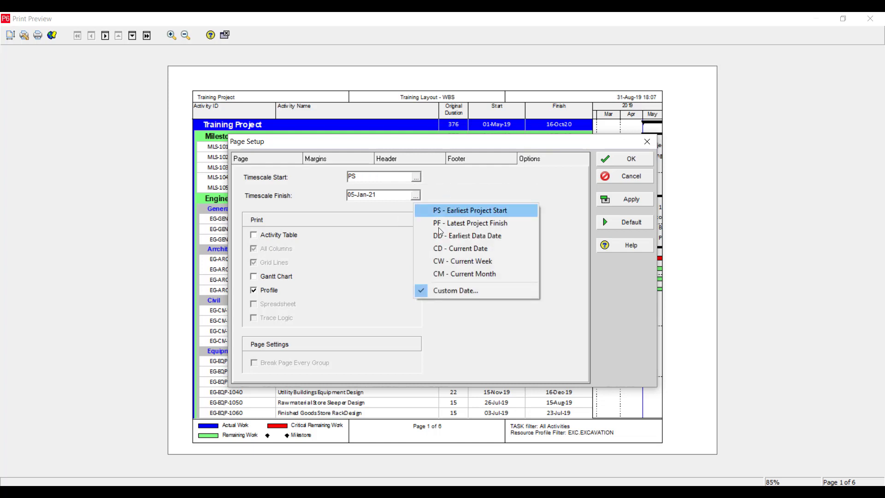
left_click(458, 225)
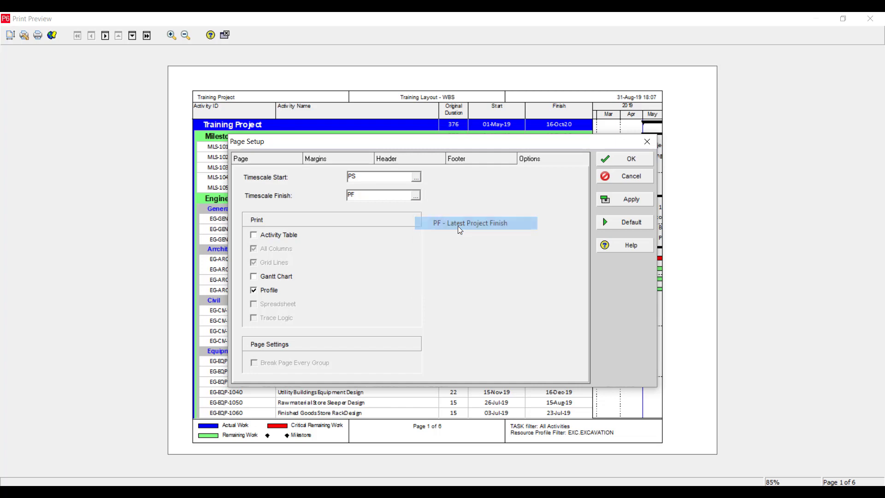
left_click(618, 198)
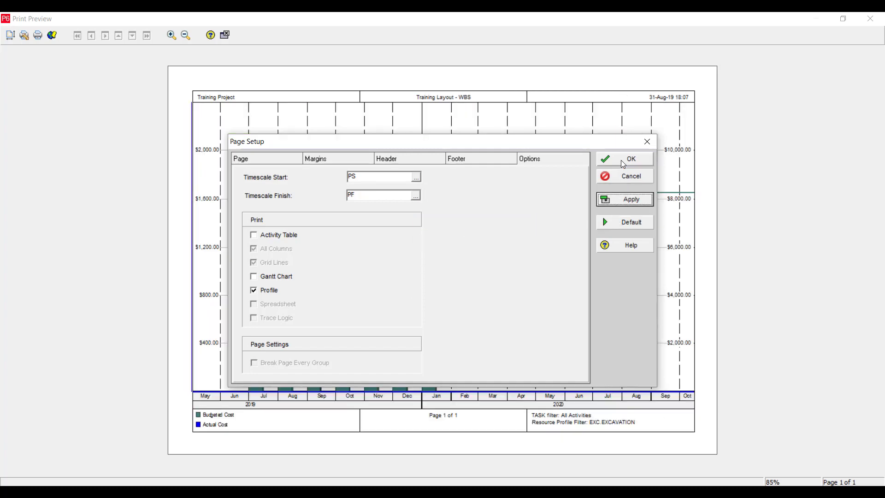
left_click(620, 159)
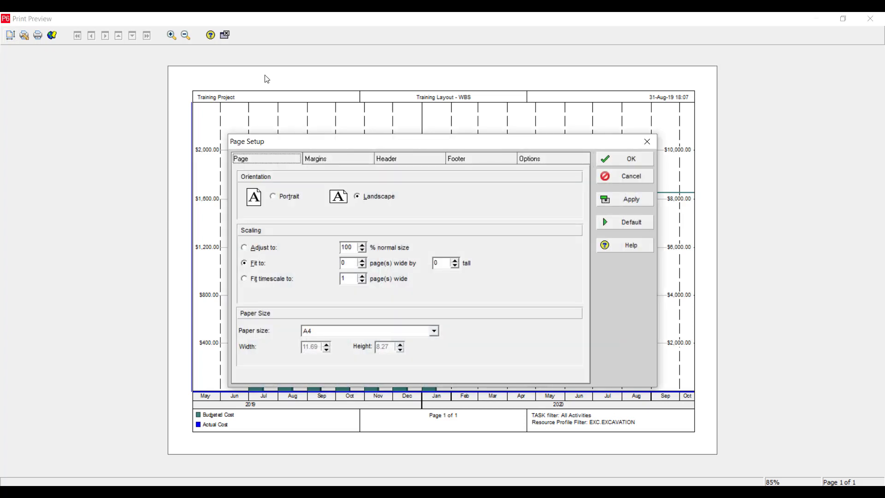
left_click(617, 162)
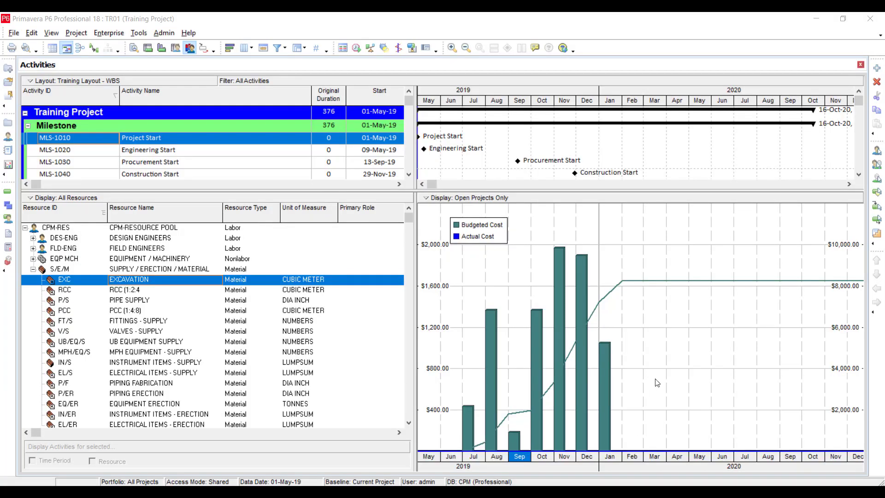
Change the profile timescale's date interval to Month/Week, apply it and accept the timescale settings.
right_click(671, 337)
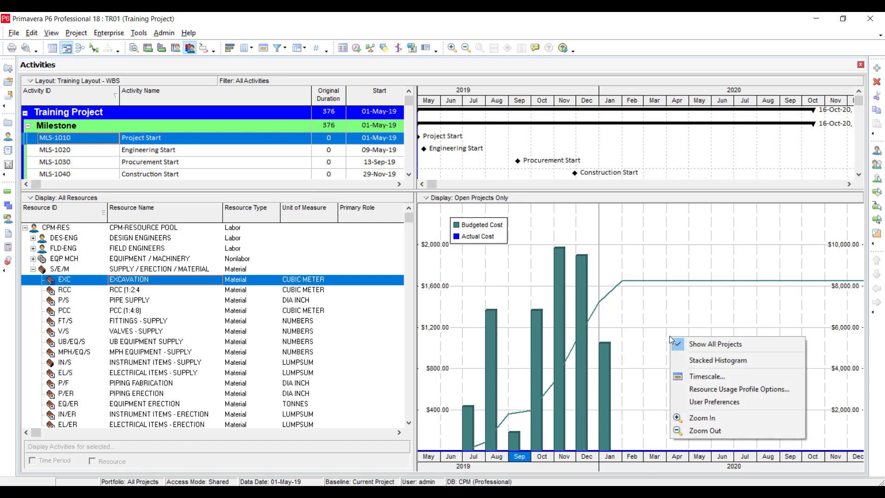
left_click(700, 377)
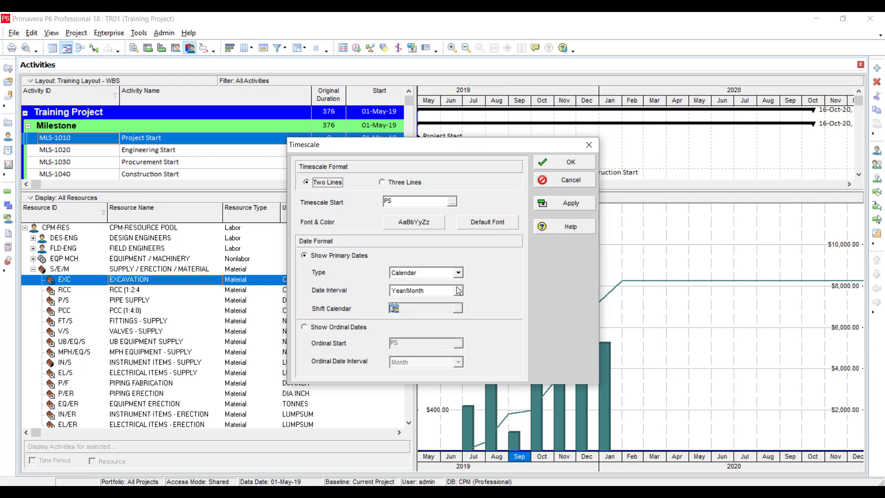
left_click(458, 291)
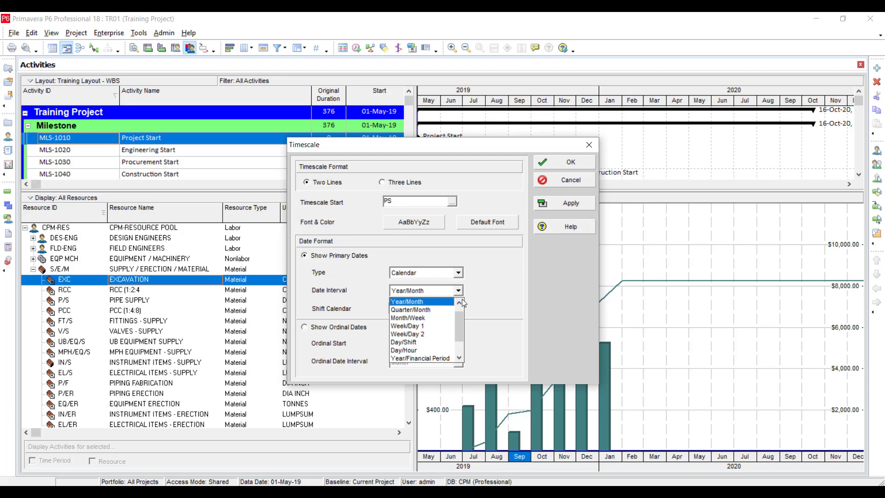
left_click(436, 317)
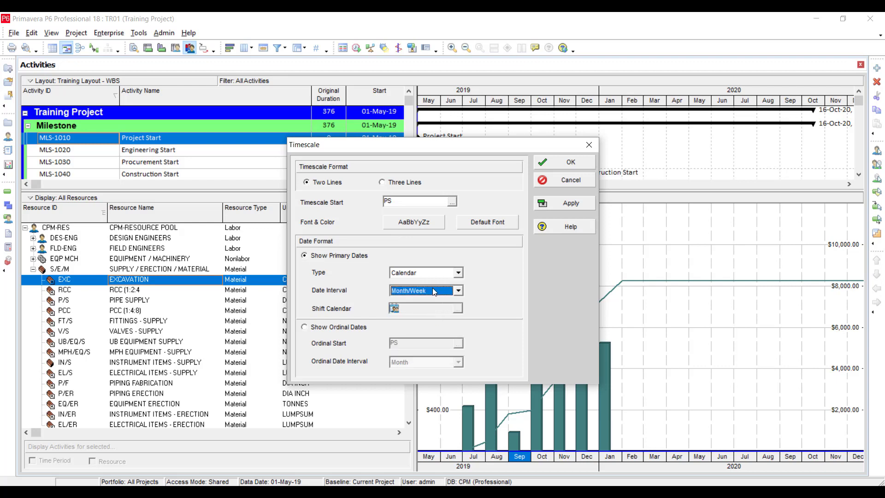
left_click(553, 204)
left_click(566, 162)
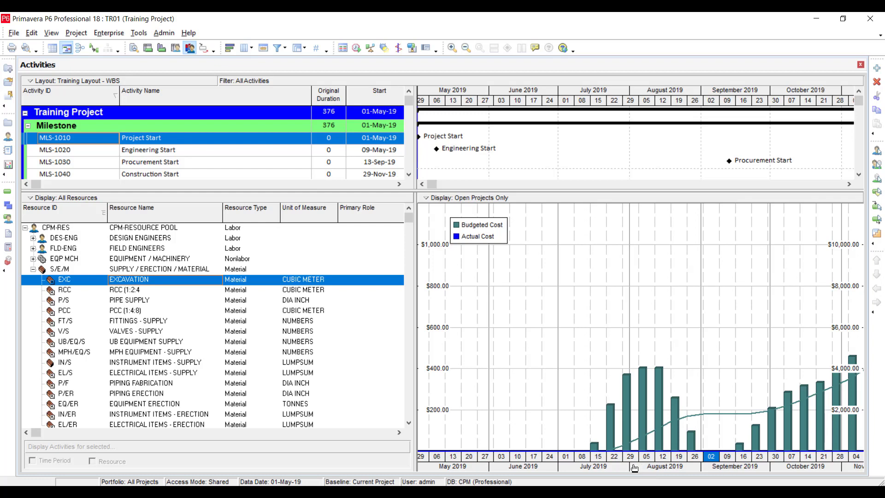
left_click_drag(634, 468, 511, 466)
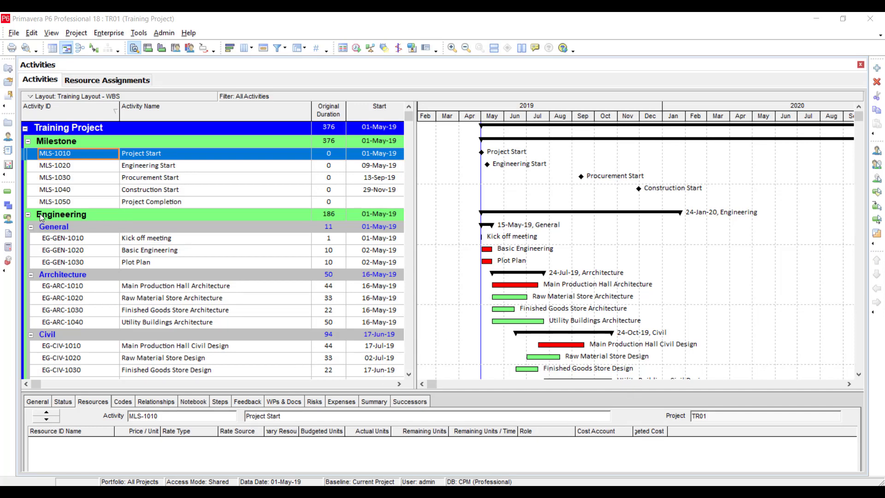
Open the Resource Assignments view and widen its Activity ID column and the assignment table area.
left_click(9, 220)
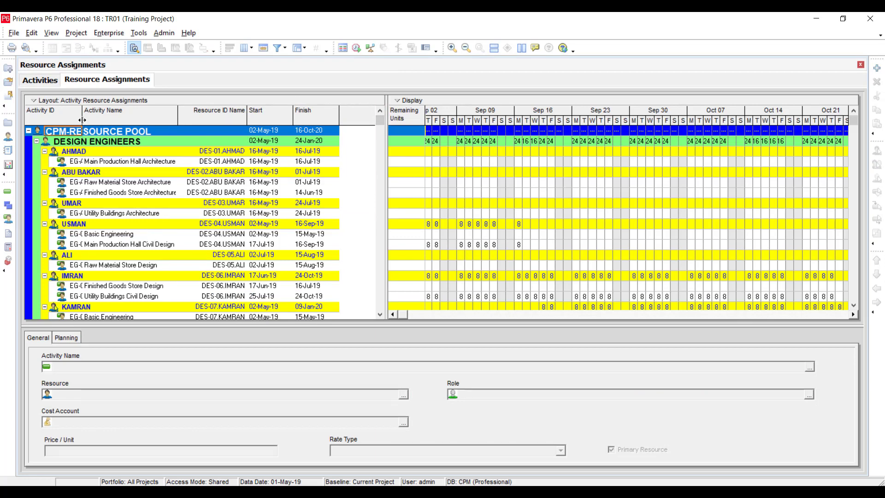
left_click_drag(82, 118, 108, 123)
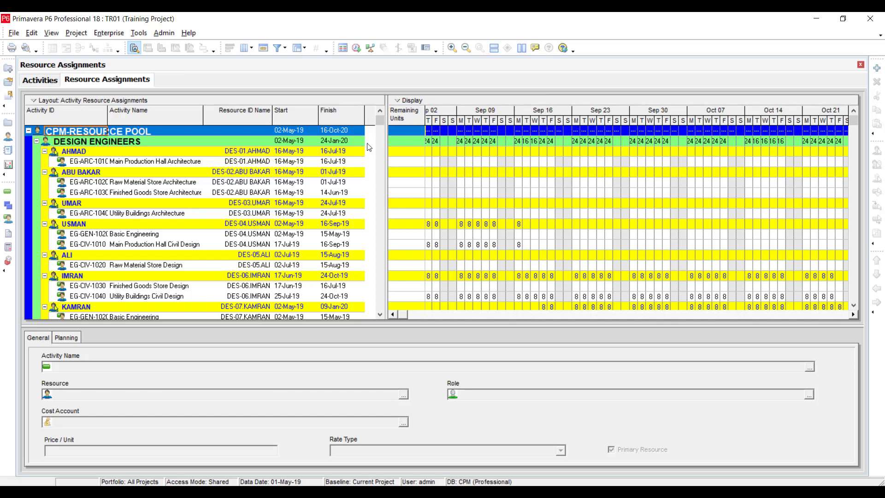
left_click_drag(387, 150, 515, 144)
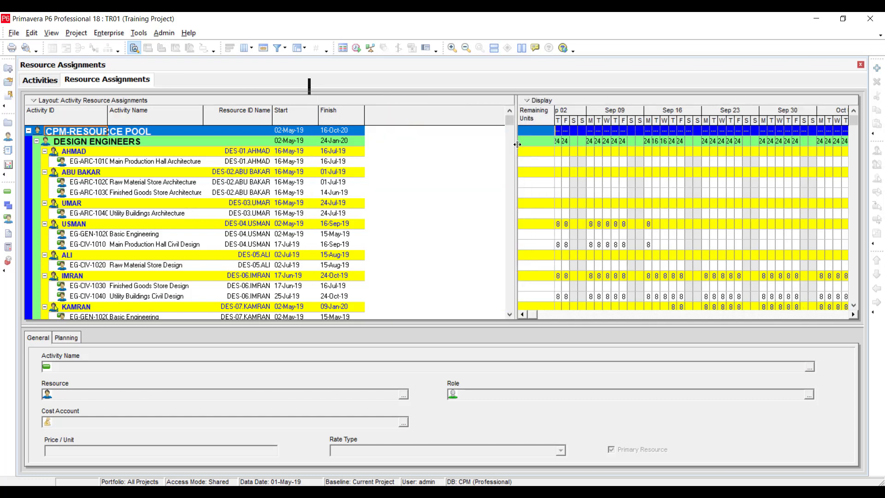
Add the Budgeted Units column after Finish in the assignment table, apply it and accept the column settings.
right_click(379, 113)
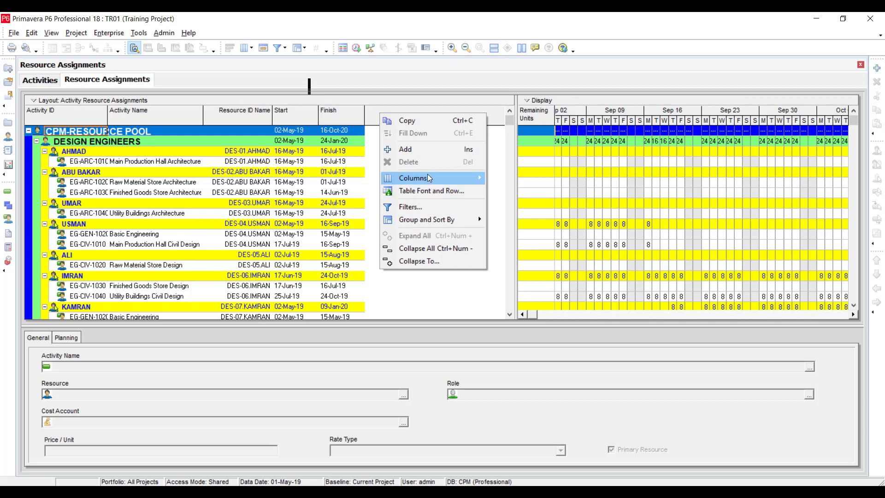
mouse_move(427, 177)
left_click(505, 217)
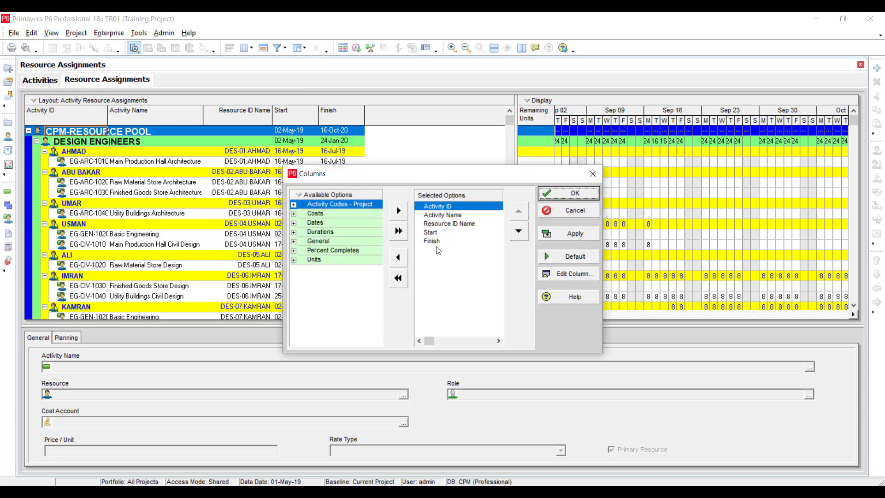
left_click(293, 260)
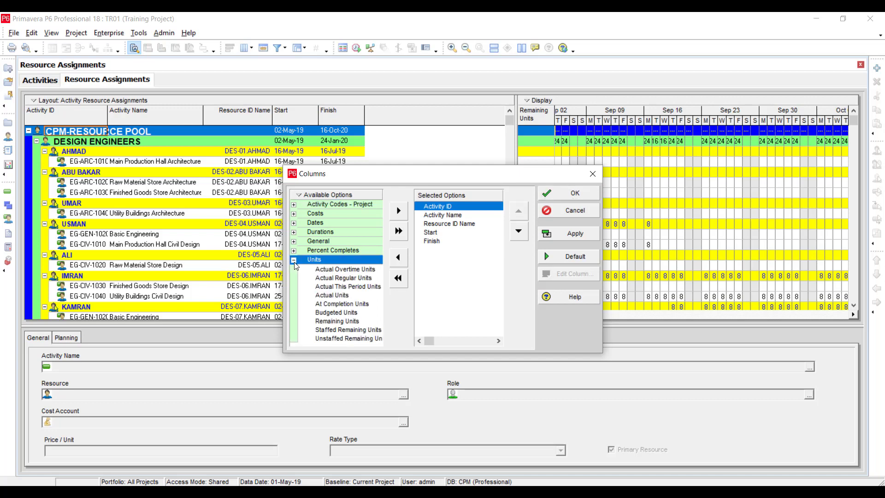
left_click(349, 312)
left_click(446, 239)
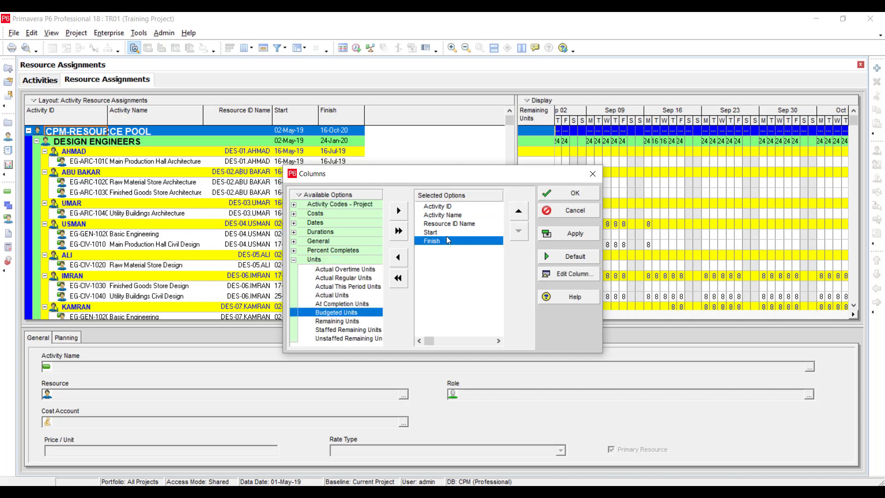
double_click(349, 313)
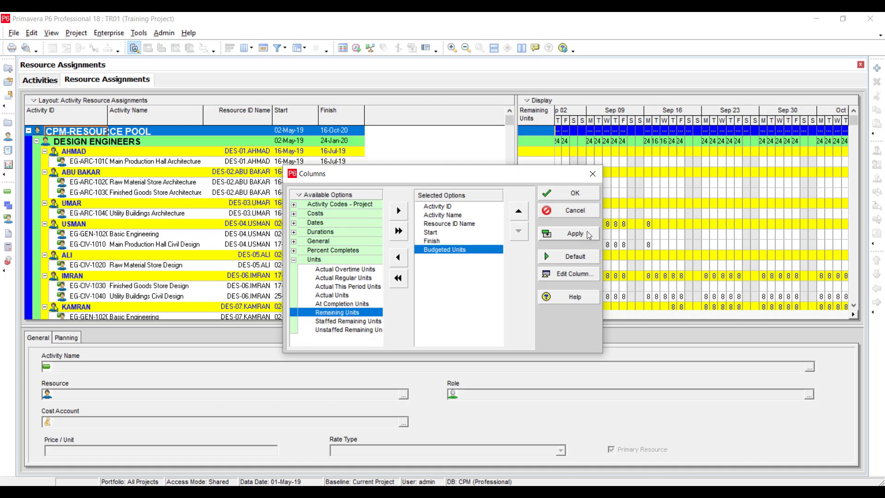
left_click(570, 233)
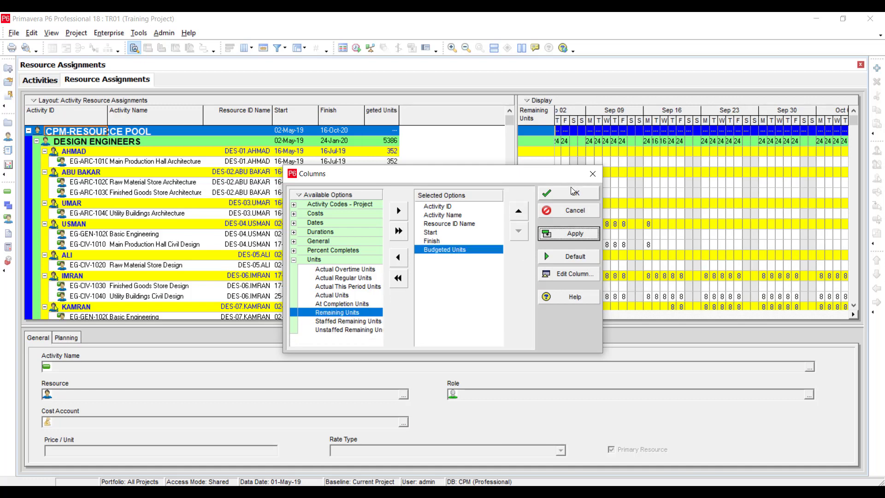
left_click(573, 191)
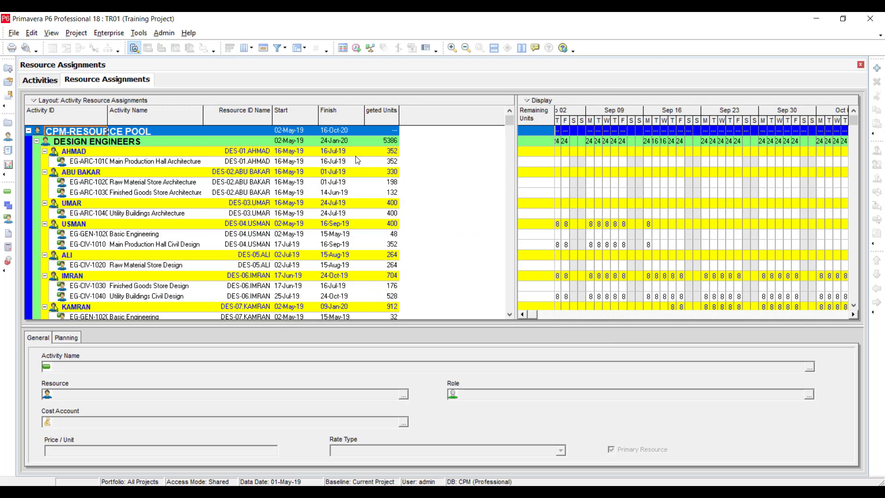
Widen the Budgeted Units column to fit its heading, then enlarge the spreadsheet's period columns and the spreadsheet area.
left_click_drag(402, 120, 424, 120)
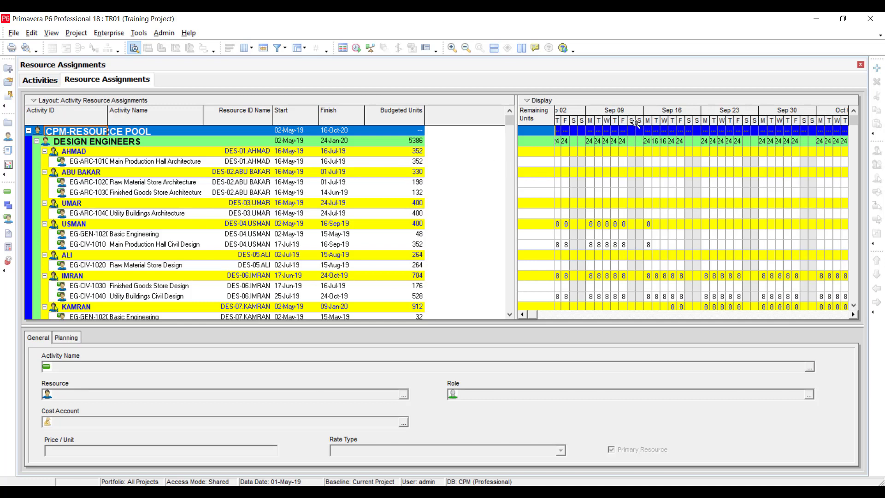
left_click_drag(633, 121, 741, 130)
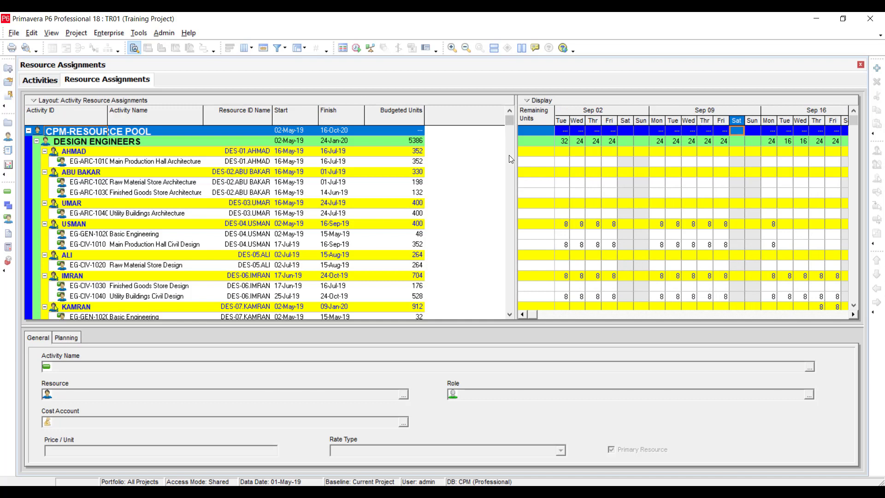
left_click_drag(515, 156, 477, 145)
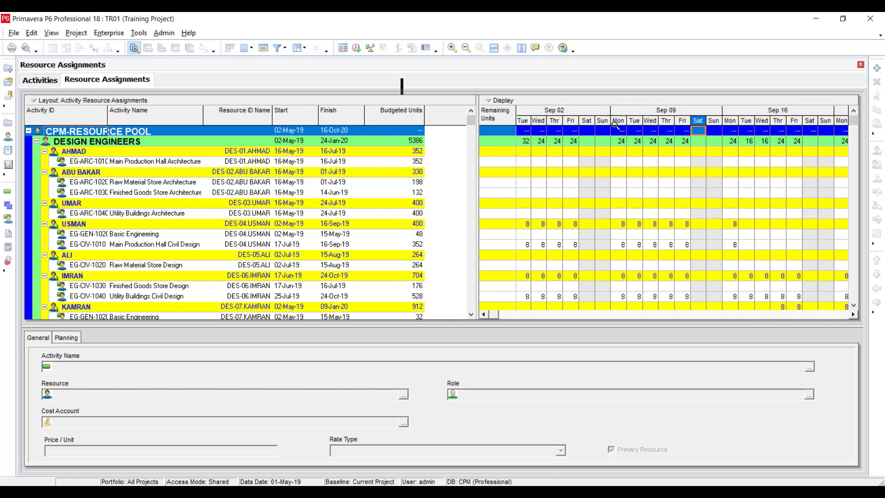
Set the spreadsheet timescale's date interval to Year/Month, apply it and accept the timescale settings.
right_click(621, 121)
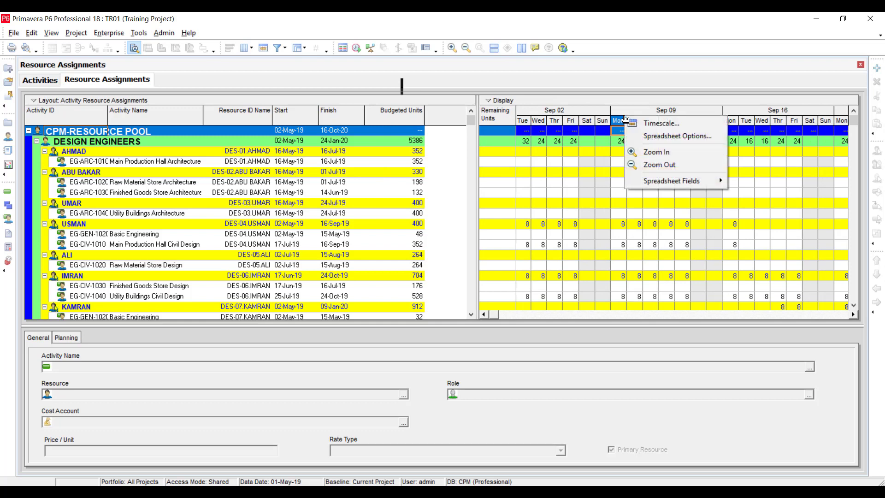
left_click(672, 126)
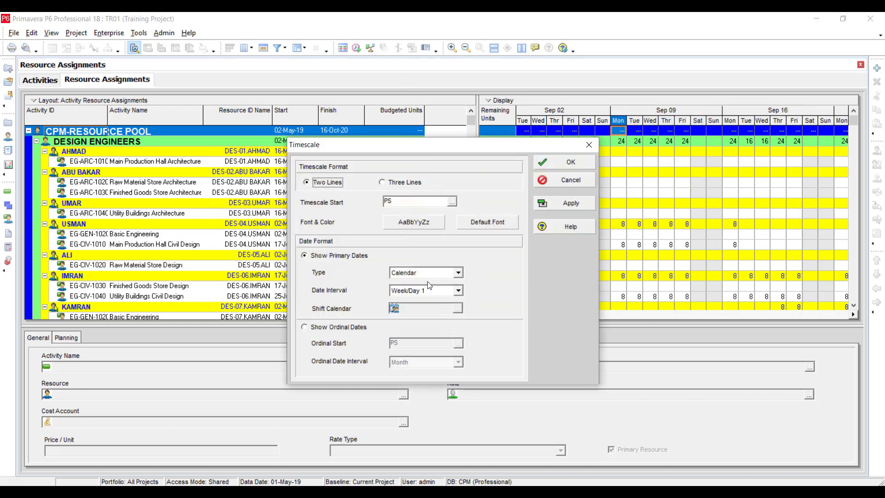
left_click(425, 290)
left_click(459, 302)
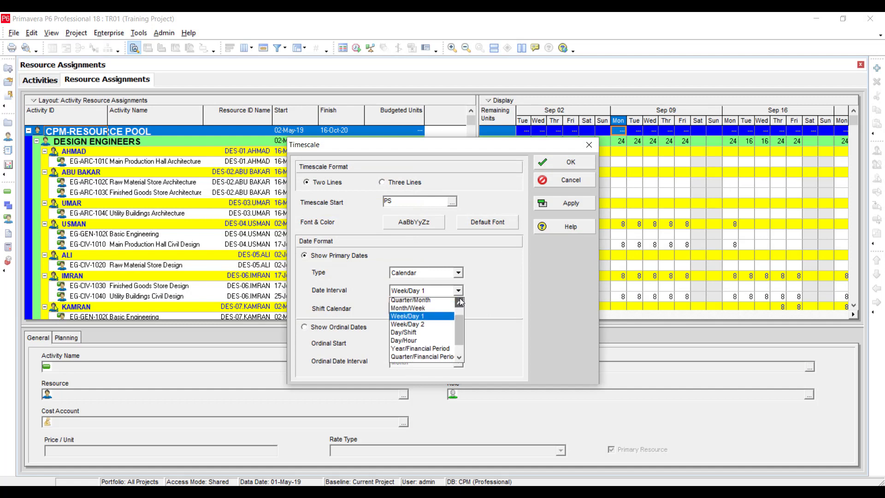
left_click(460, 302)
left_click(426, 309)
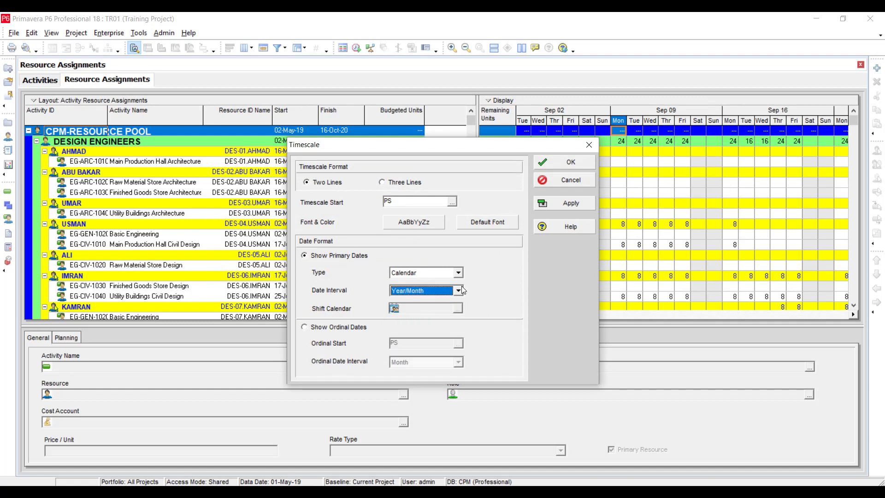
left_click(570, 203)
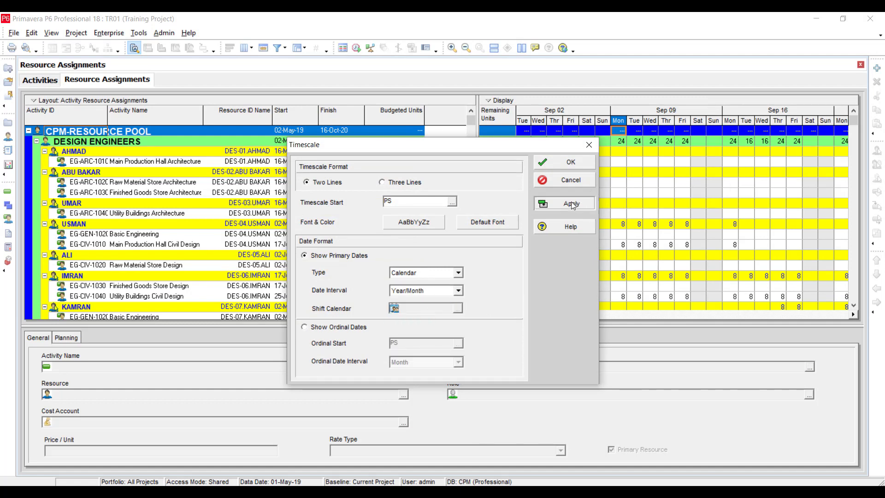
left_click(570, 162)
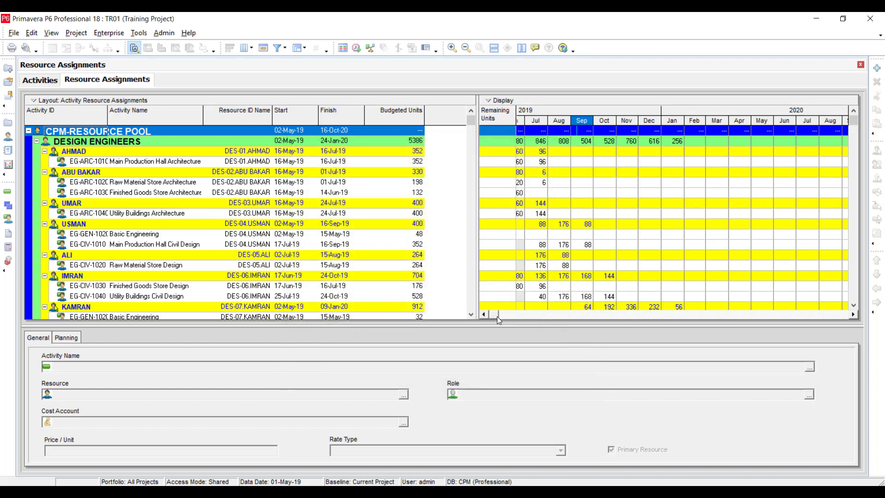
Switch the spreadsheet field to Budgeted Units and show the periods from the project's first months.
left_click_drag(496, 315, 488, 314)
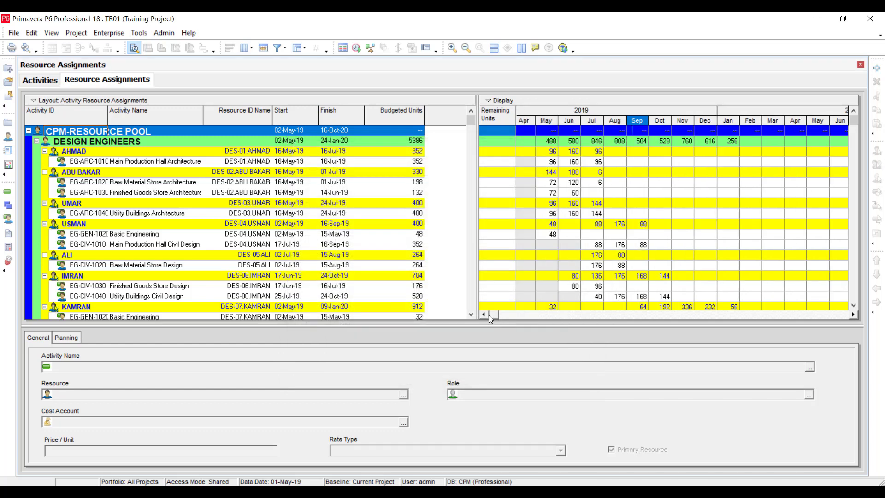
right_click(503, 115)
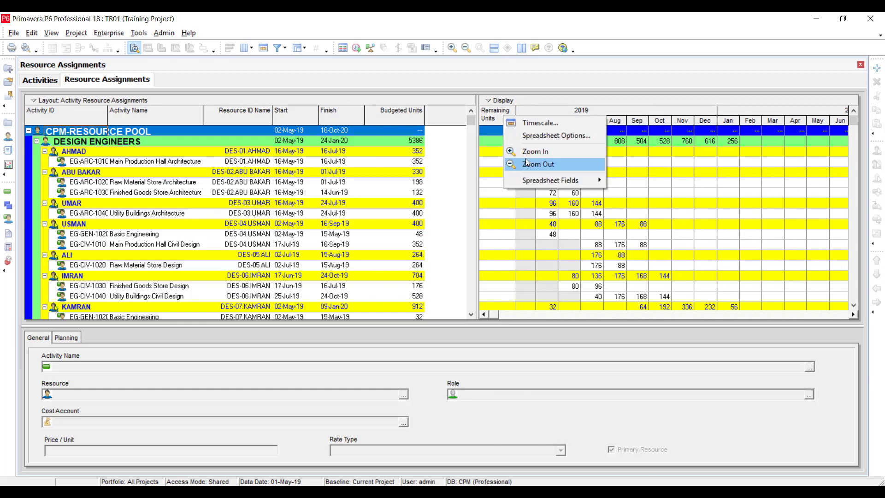
mouse_move(533, 184)
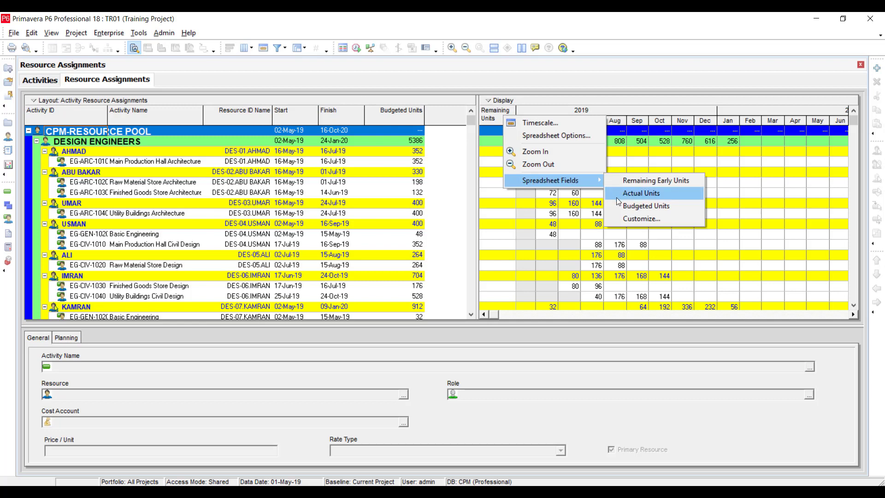
left_click(634, 207)
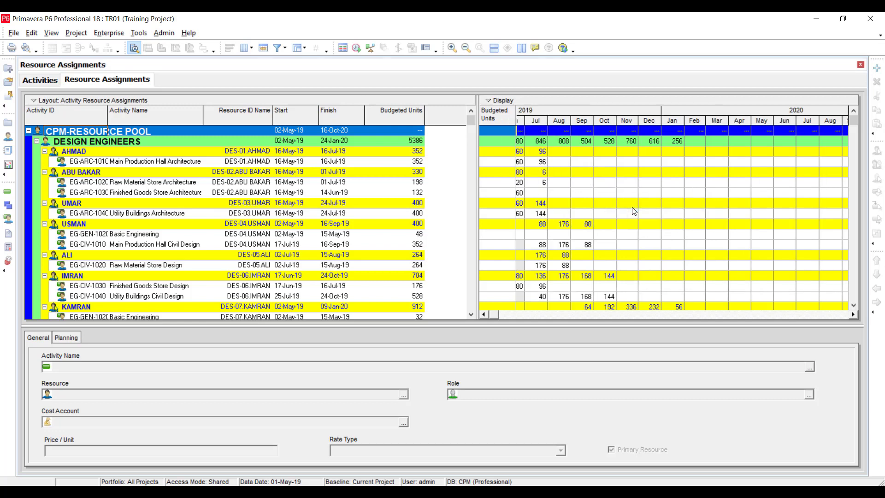
left_click(483, 314)
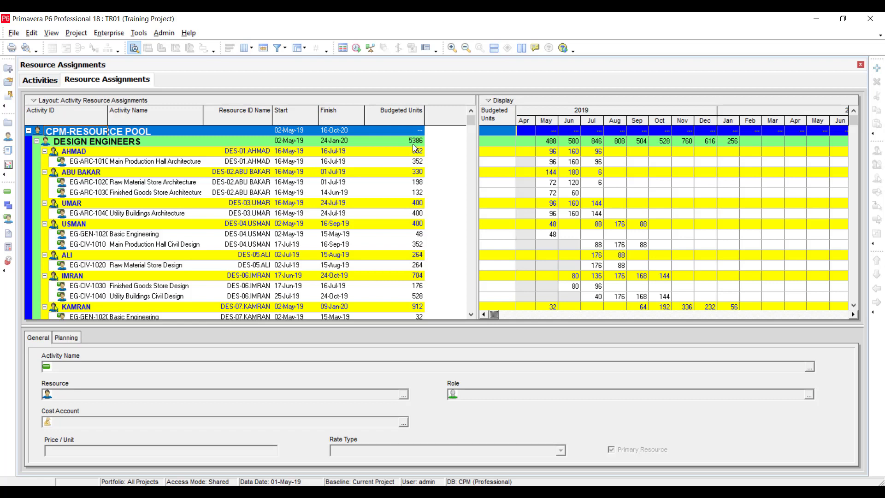
Collapse all resource assignment groups and expand only CPM-RESOURCE POOL to show its main resource groups.
right_click(72, 132)
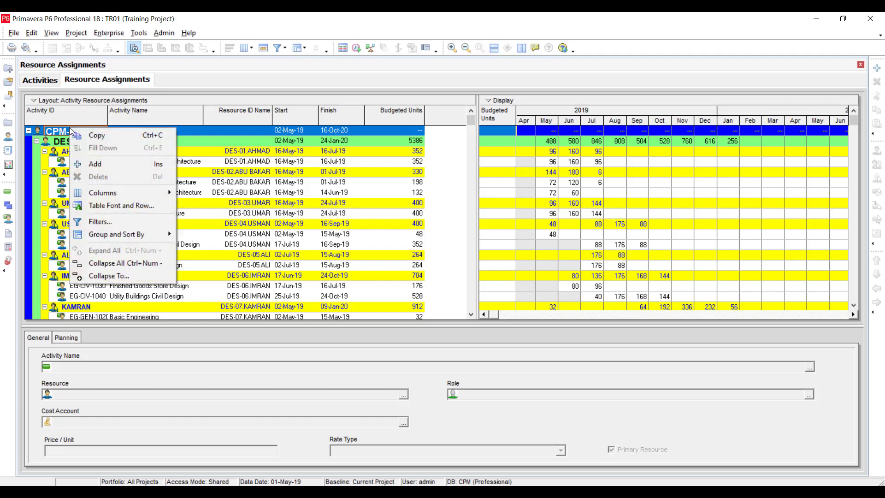
left_click(108, 265)
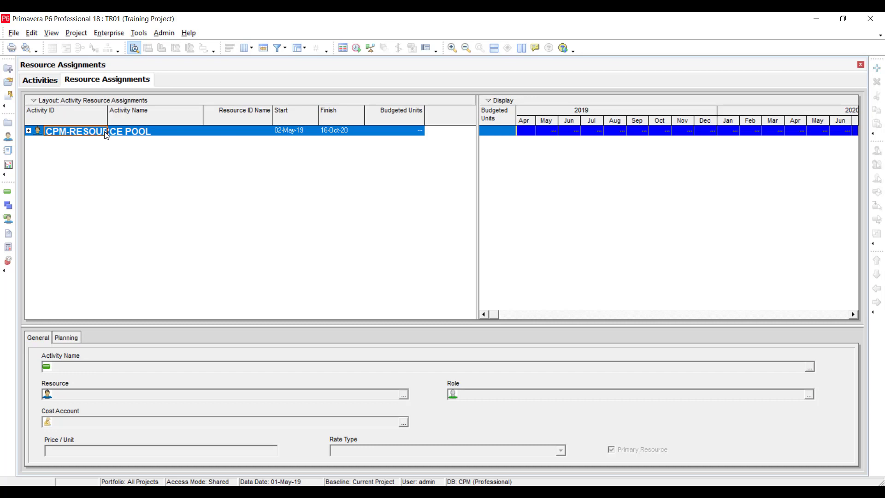
left_click(29, 131)
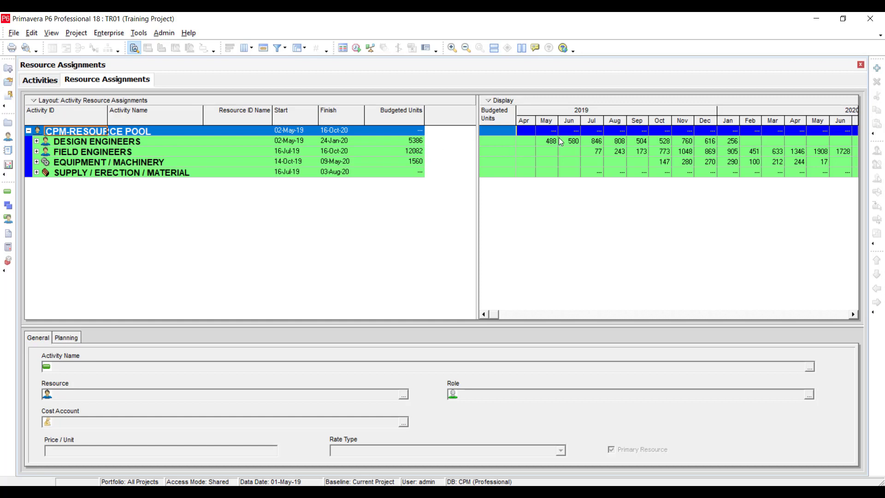
Expand DESIGN ENGINEERS, examine the first engineer's assigned activity and monthly budgeted units, and collapse that engineer again.
left_click(37, 141)
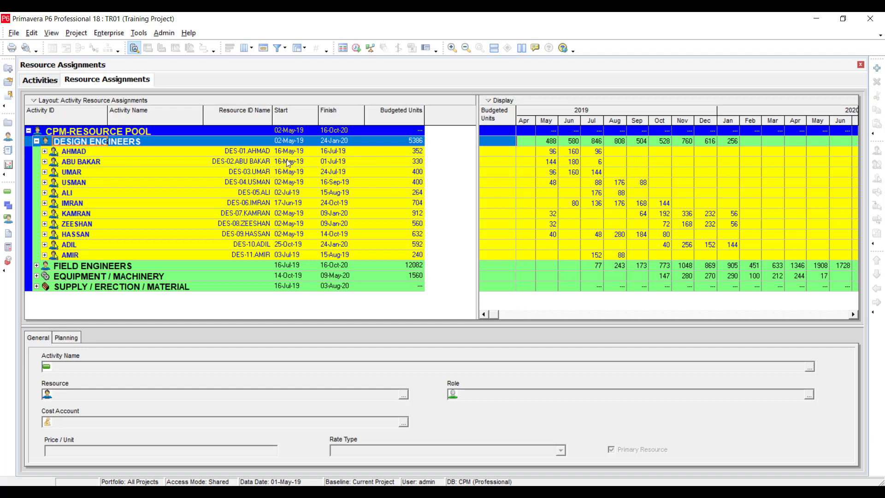
left_click(45, 151)
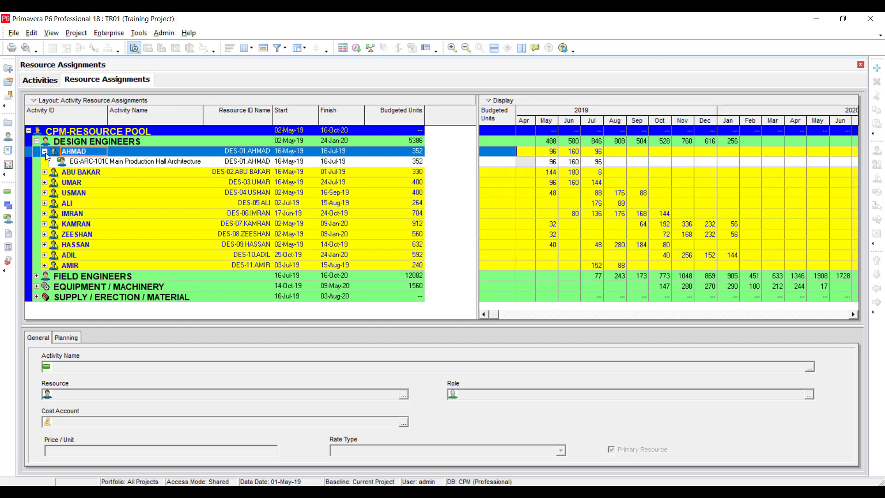
left_click(44, 152)
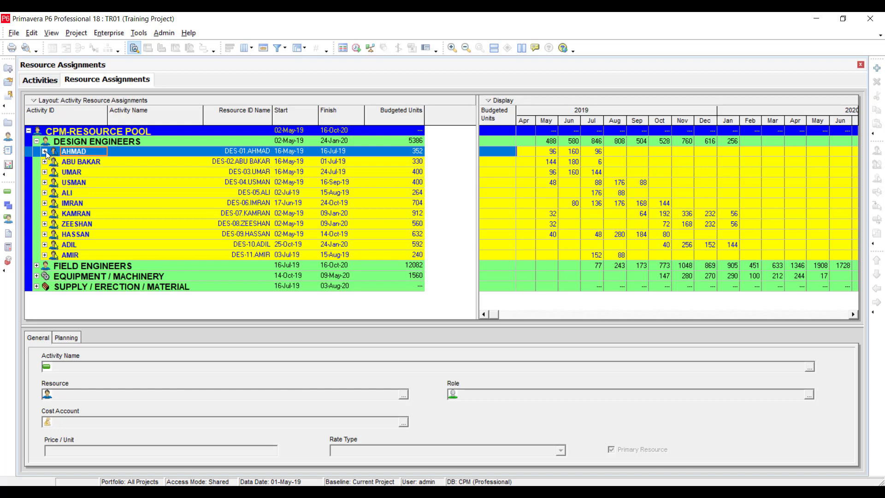
Expand the SUPPLY / ERECTION / MATERIAL, FIELD ENGINEERS and EQUIPMENT / MACHINERY groups and examine their monthly budgeted units.
left_click(37, 286)
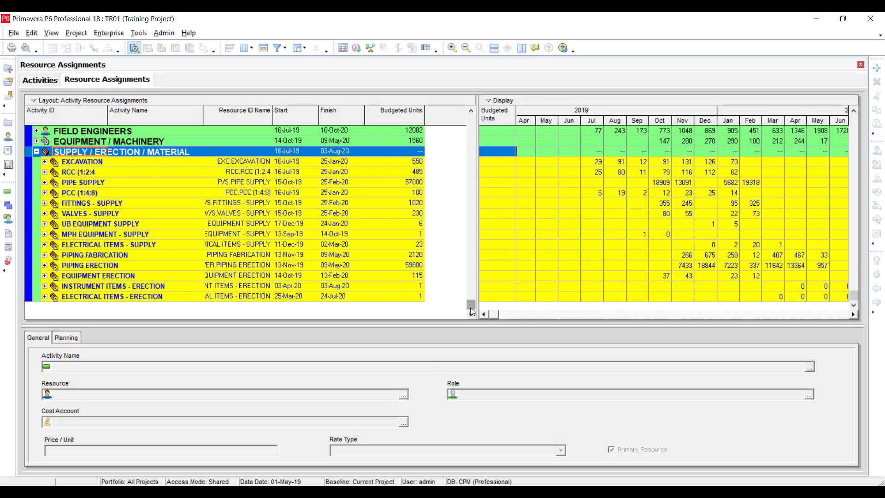
left_click_drag(472, 311, 474, 109)
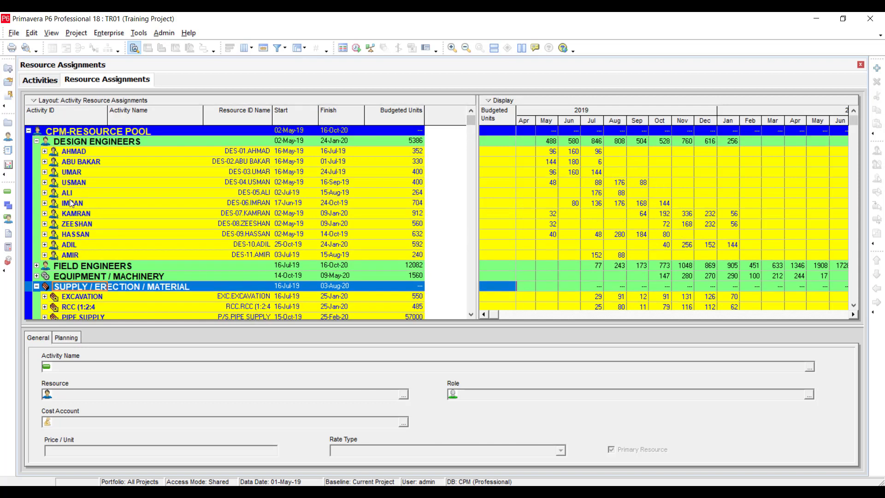
left_click(37, 266)
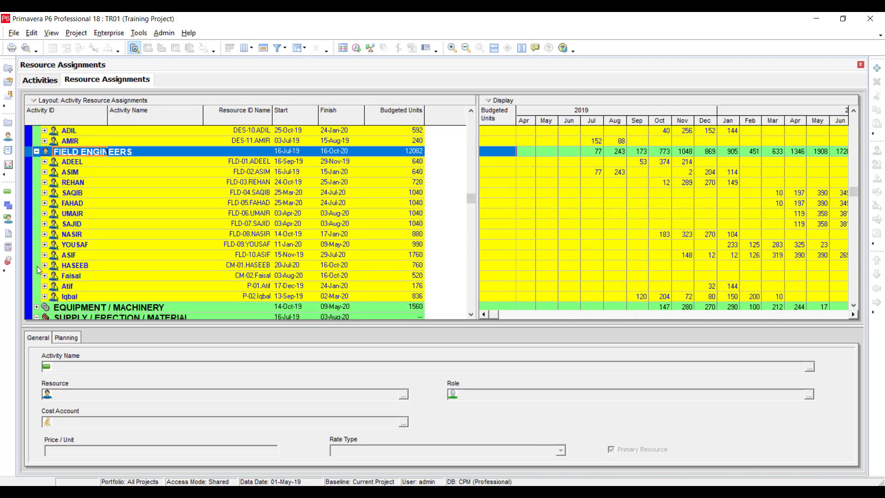
left_click(36, 307)
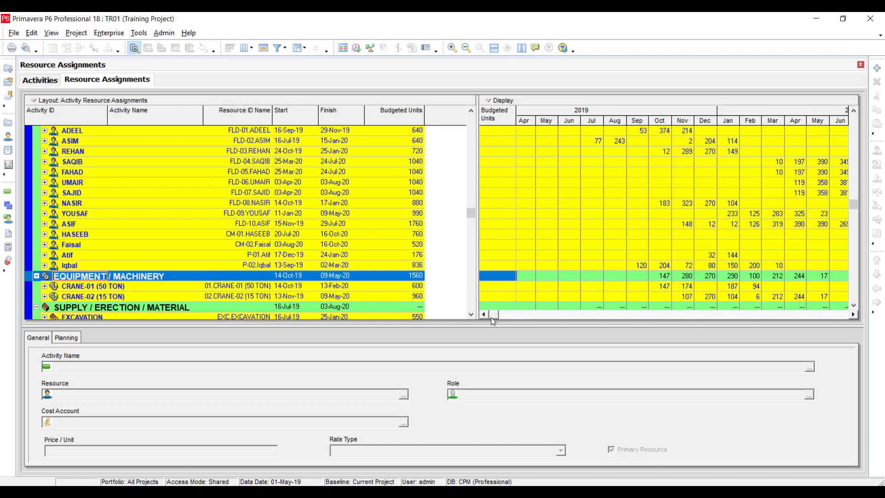
left_click_drag(497, 317, 395, 264)
left_click_drag(471, 212, 479, 105)
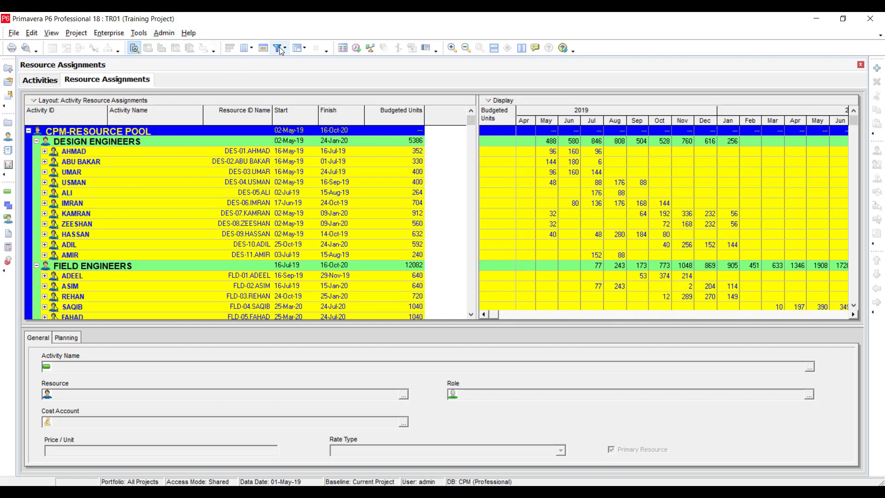
Collapse the DESIGN ENGINEERS, FIELD ENGINEERS, EQUIPMENT / MACHINERY and SUPPLY / ERECTION / MATERIAL groups.
left_click(37, 141)
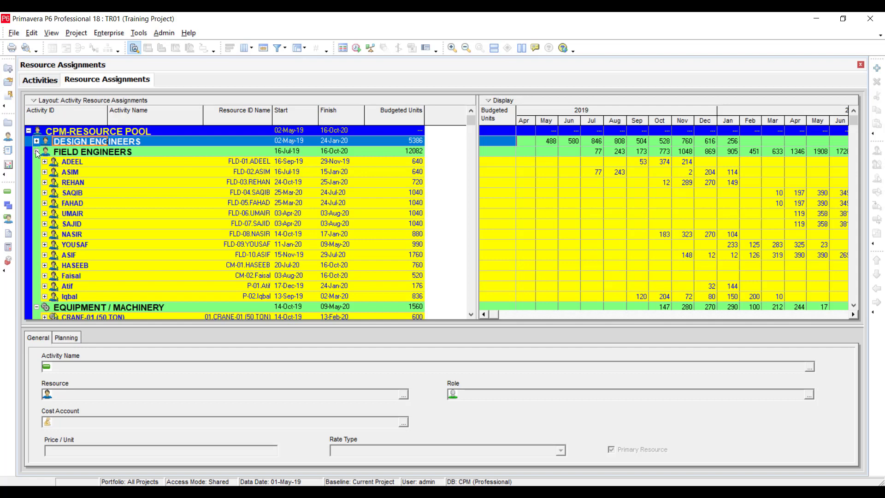
left_click(36, 151)
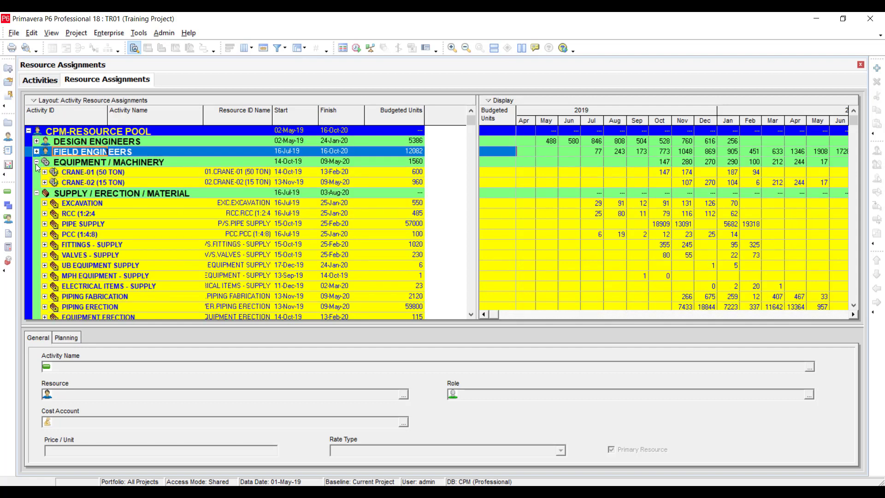
left_click(36, 162)
left_click(36, 173)
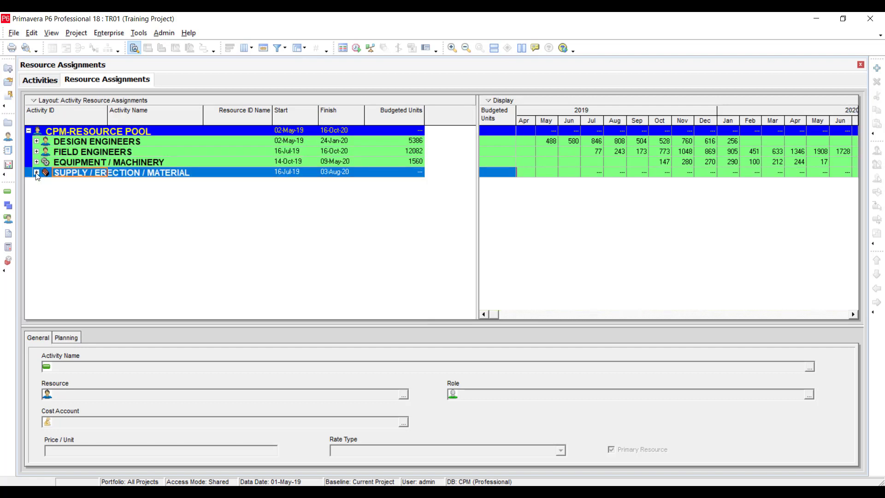
Filter the resource assignments to show only those where Resource Type equals Material.
left_click(278, 50)
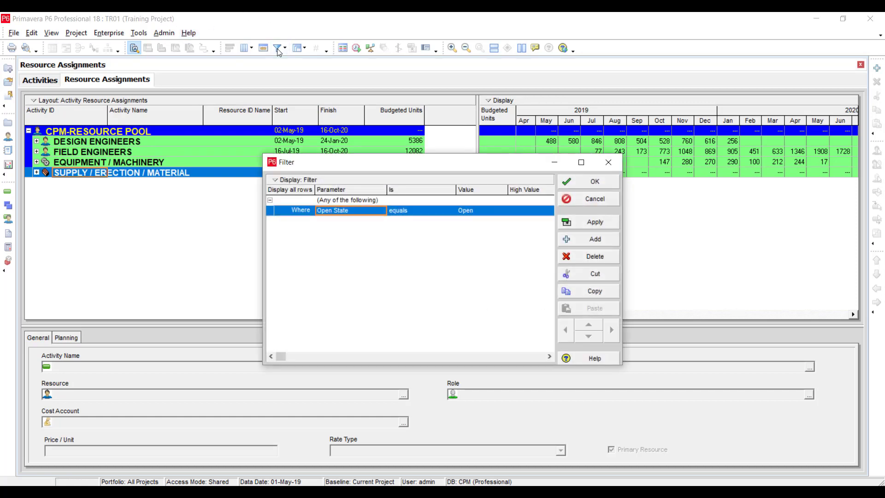
double_click(357, 217)
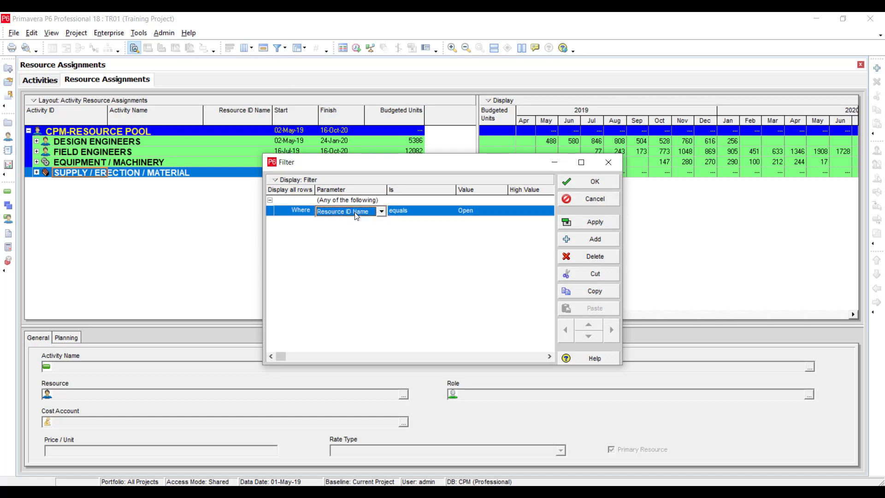
left_click(359, 214)
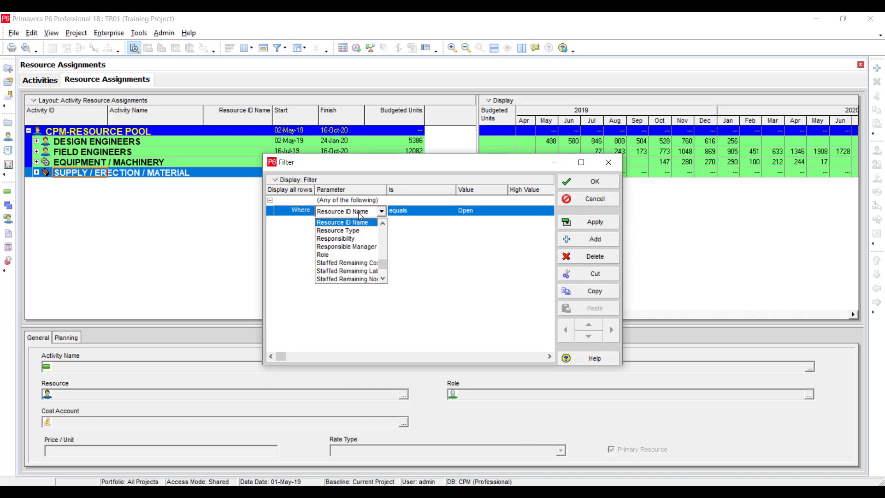
left_click(355, 231)
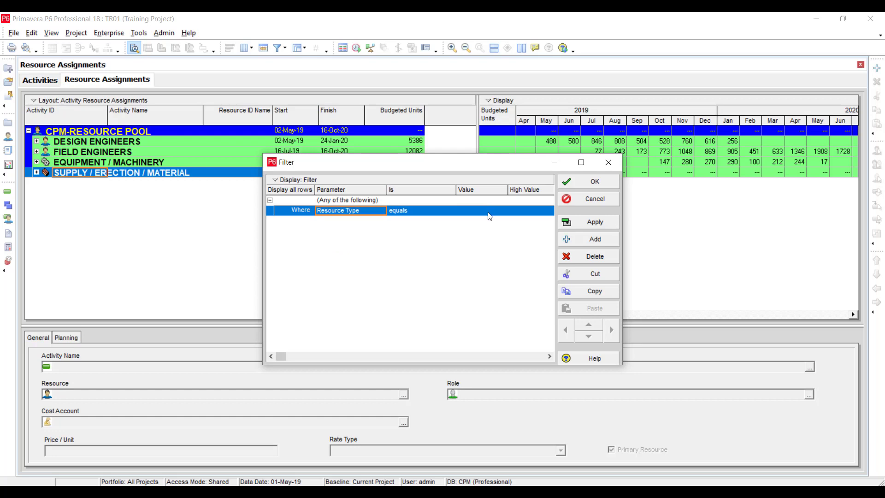
left_click(489, 216)
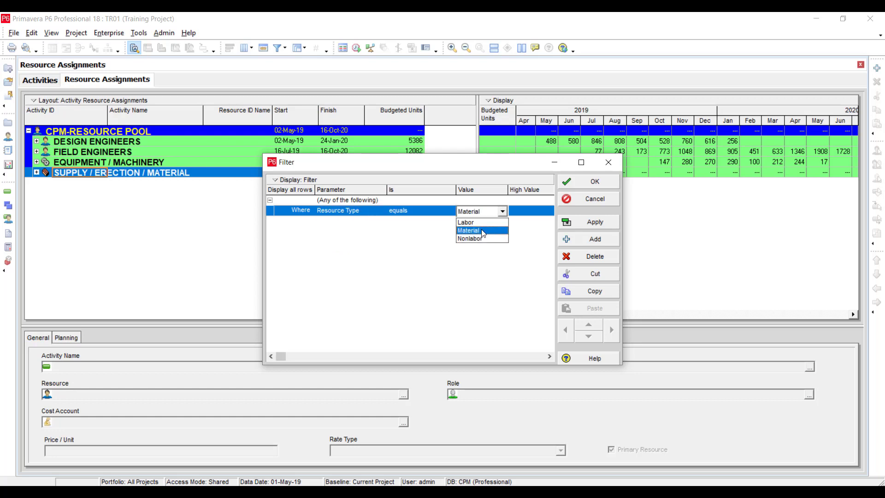
left_click(482, 231)
left_click(594, 222)
left_click(595, 182)
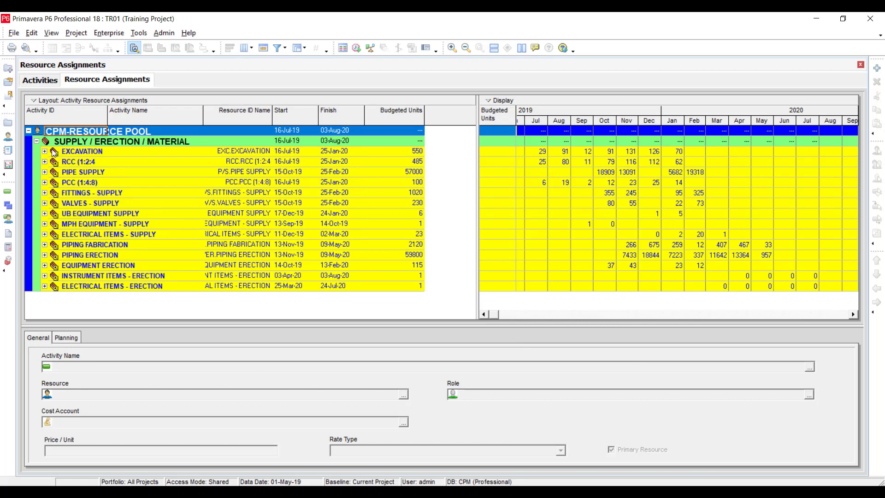
Copy the EXCAVATION row, switch to Excel to paste it into a new sheet, and widen all the sheet's columns.
left_click(78, 152)
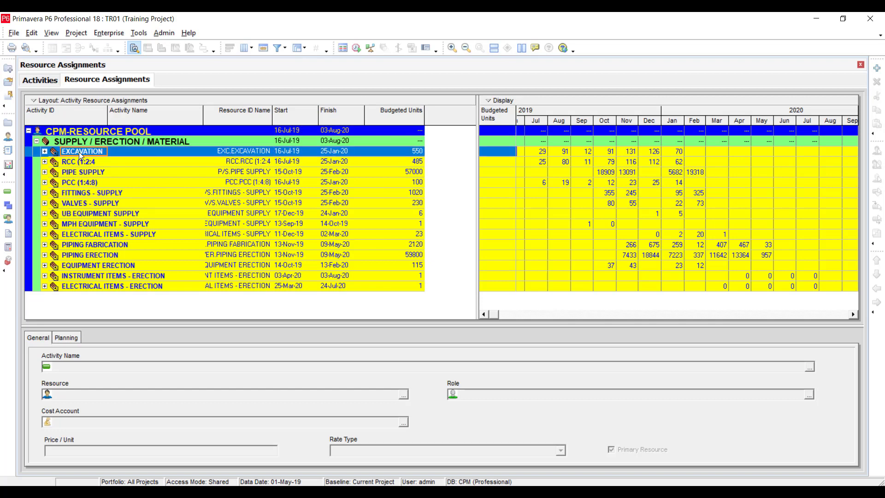
right_click(79, 151)
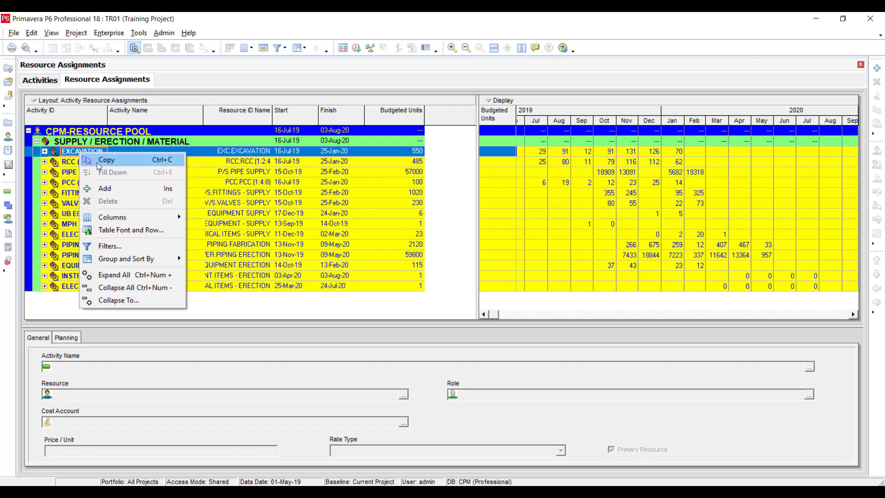
left_click(97, 162)
key("alt+Tab")
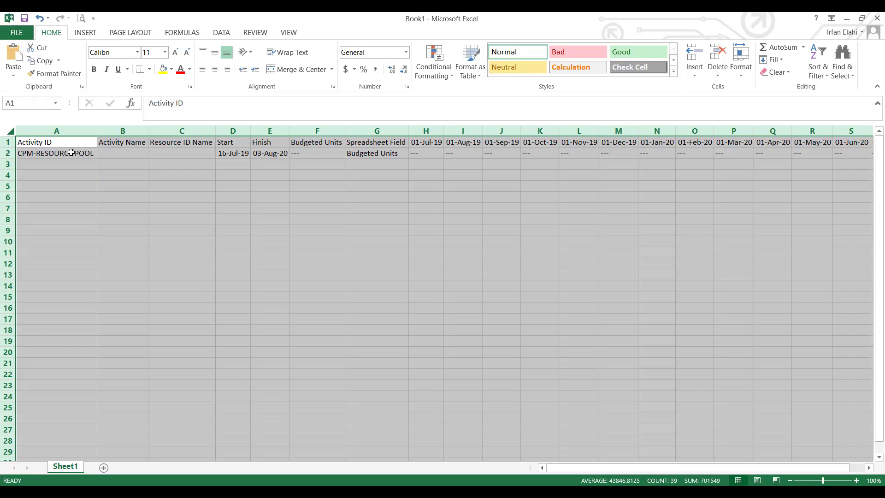
left_click(104, 467)
key("ctrl+v")
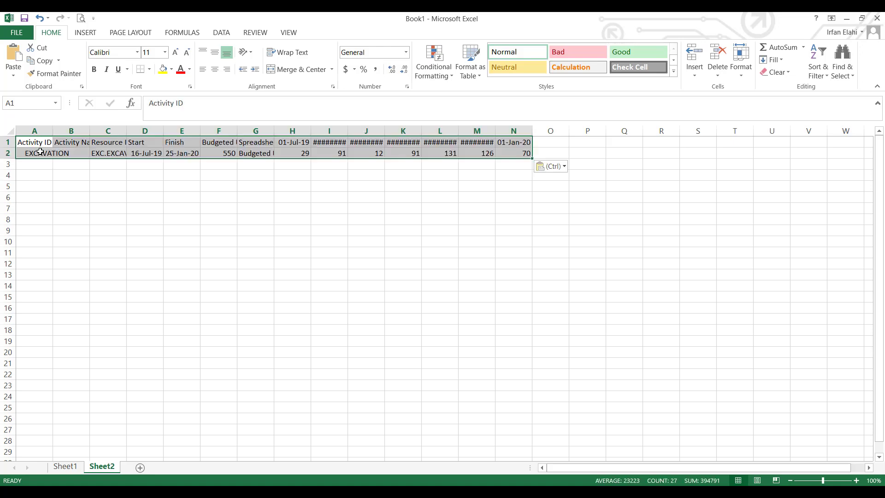
left_click(10, 131)
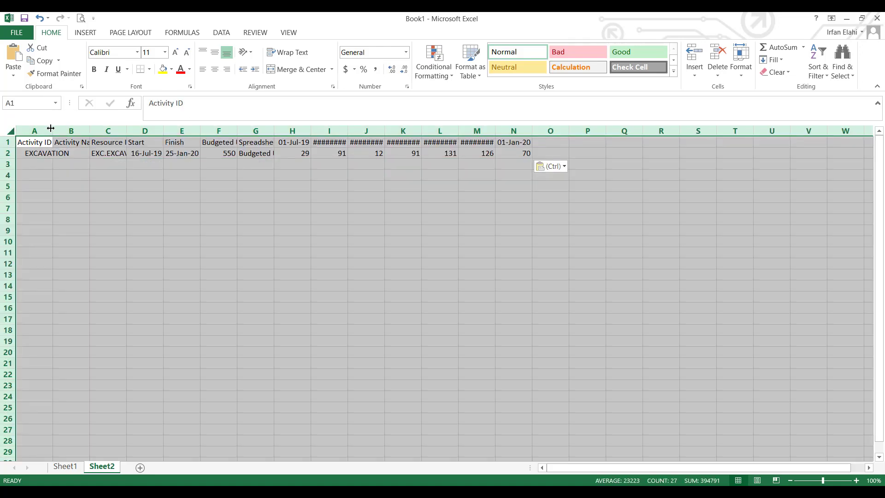
left_click_drag(52, 130, 61, 131)
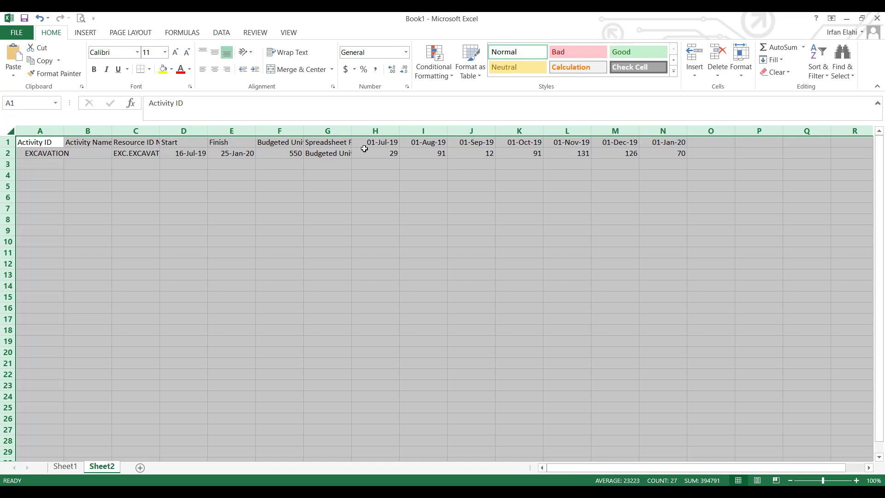
Insert a 2-D clustered column chart from the monthly budgeted units in G1:N2 and place it enlarged directly beneath the data.
left_click_drag(334, 144, 677, 134)
key("shift+Down")
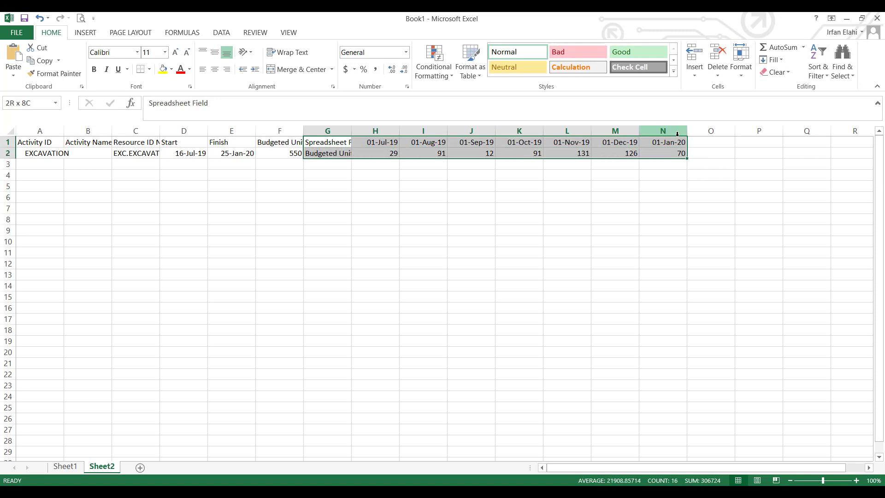
left_click(77, 33)
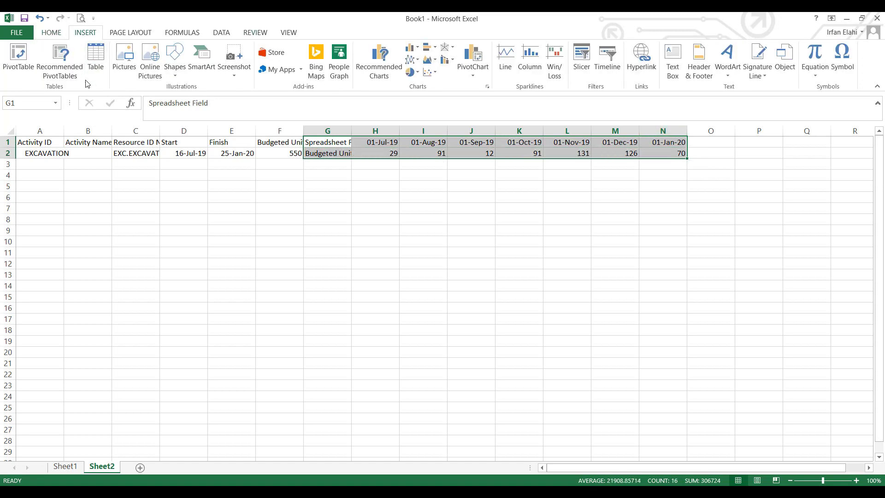
left_click(413, 50)
left_click(418, 87)
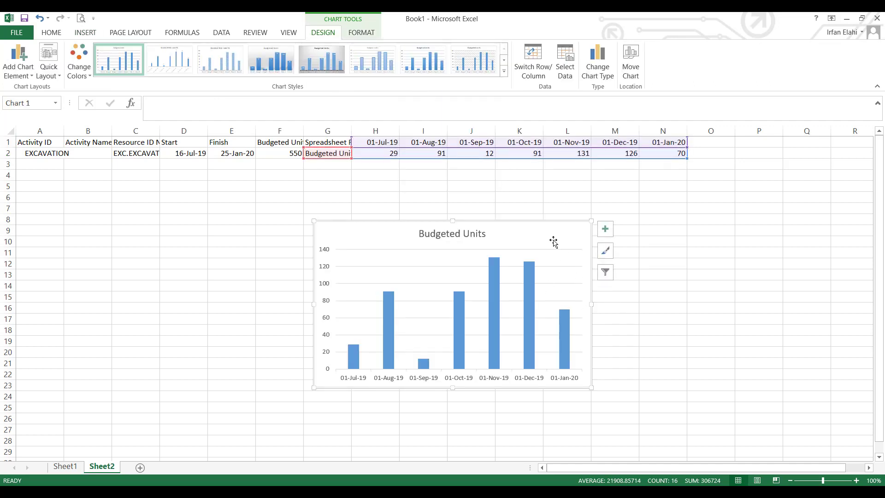
left_click_drag(535, 229, 578, 203)
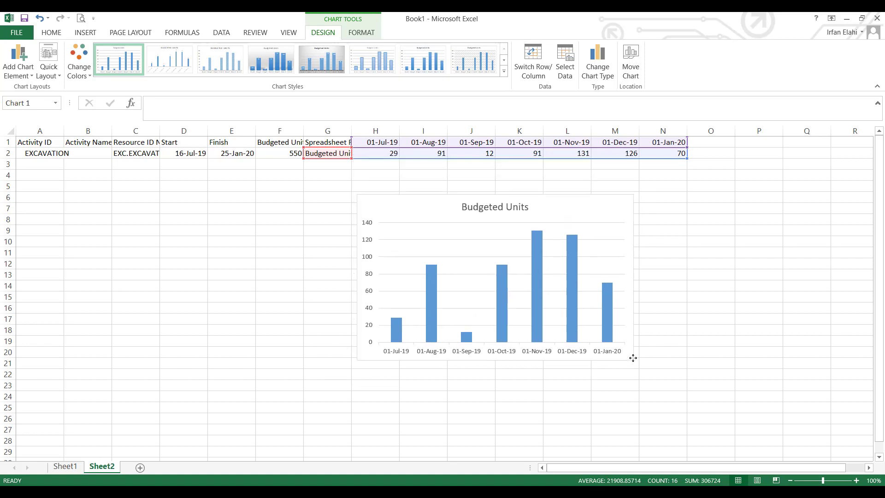
left_click_drag(633, 358, 645, 344)
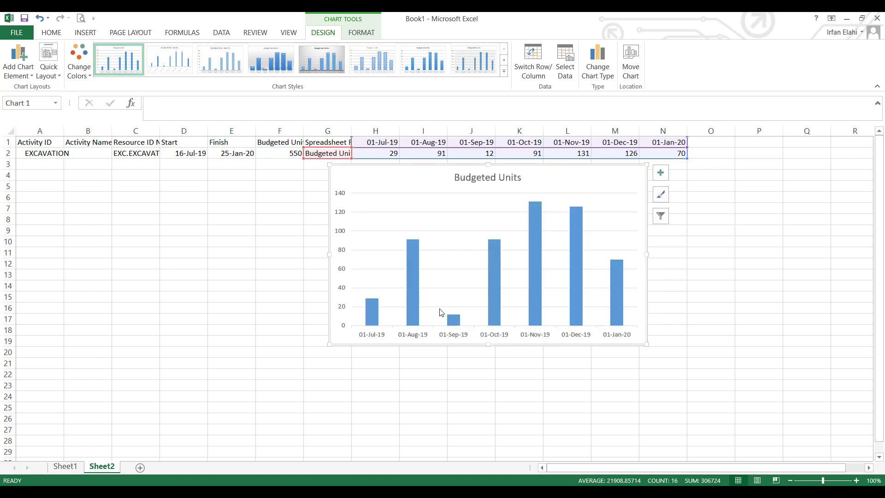
Open the data label options for the chart's Budgeted Units columns.
left_click(377, 314)
right_click(378, 313)
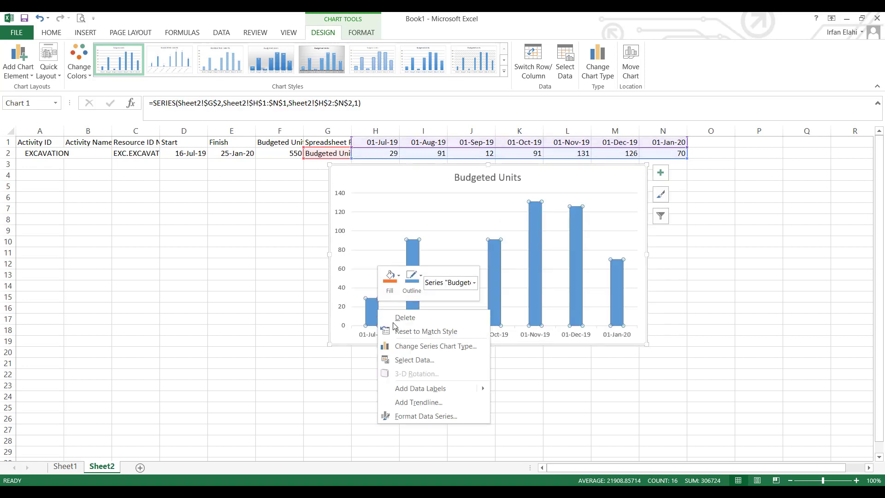
mouse_move(420, 388)
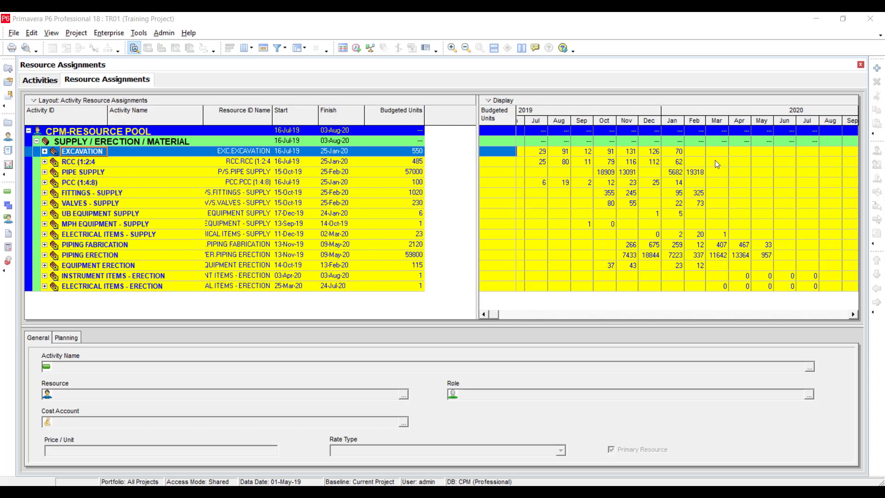
Replace the Budgeted Units column with Budgeted Cost in the resource assignments table.
right_click(393, 112)
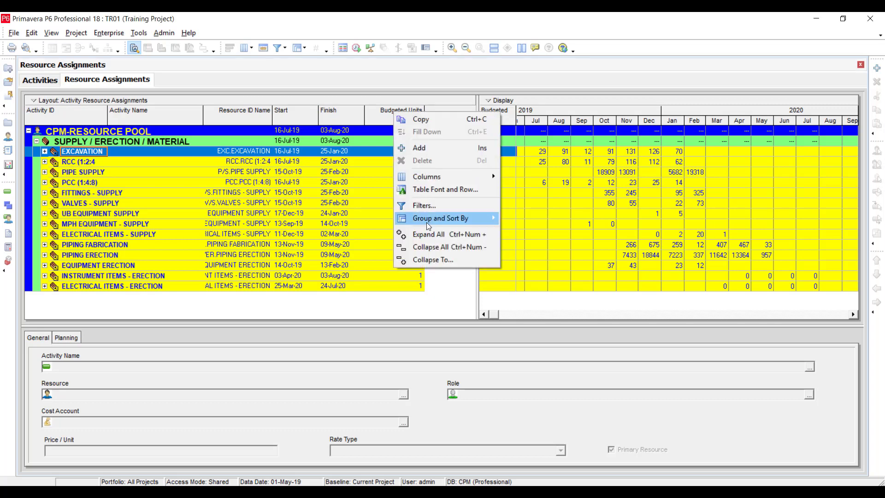
mouse_move(451, 181)
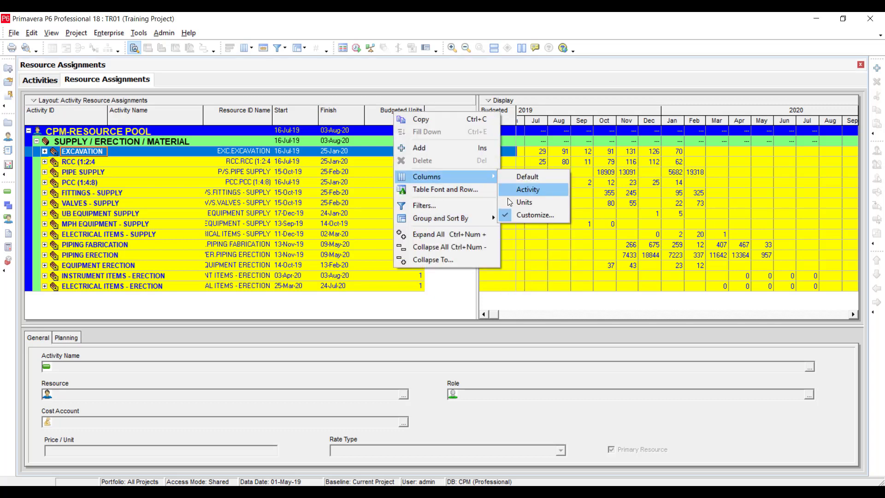
left_click(517, 215)
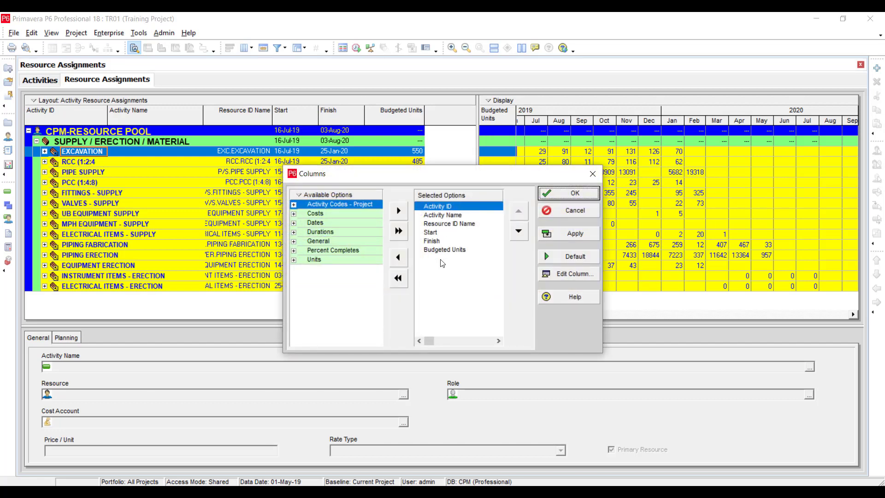
double_click(450, 250)
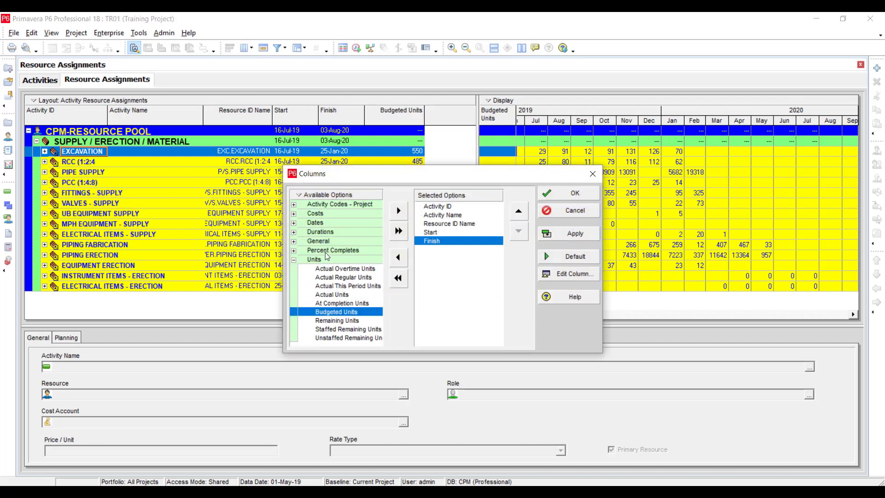
left_click(294, 214)
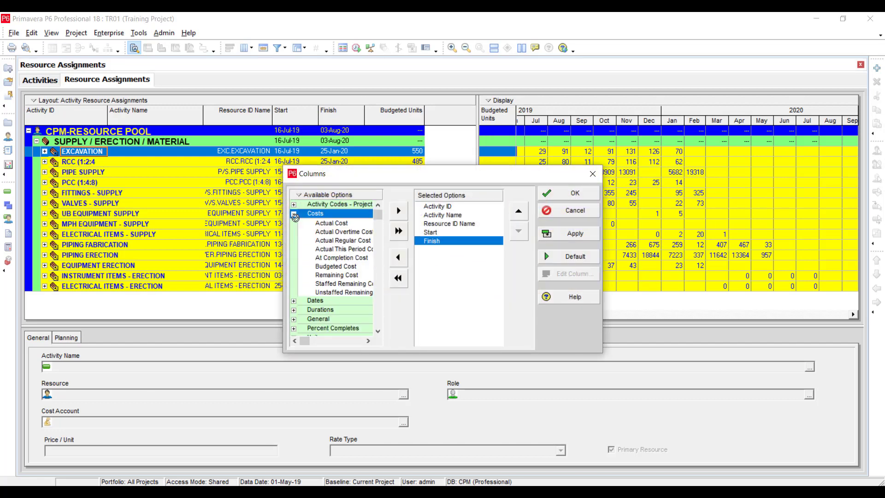
double_click(328, 268)
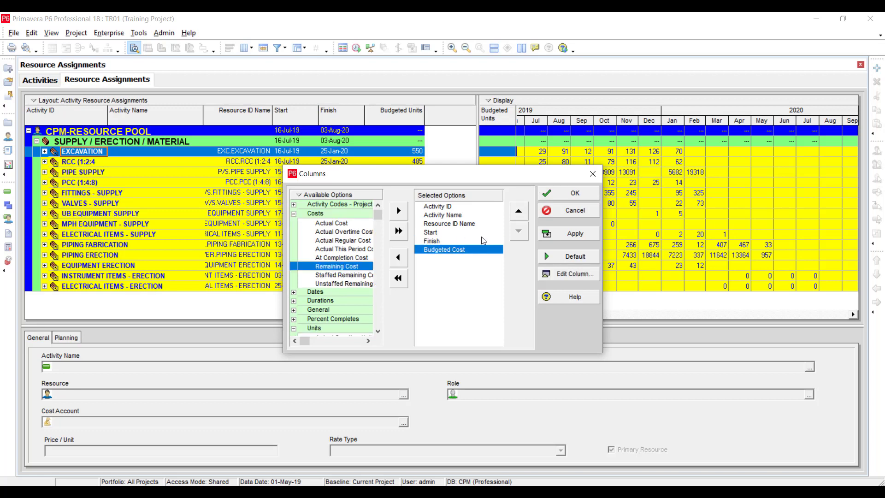
left_click(563, 232)
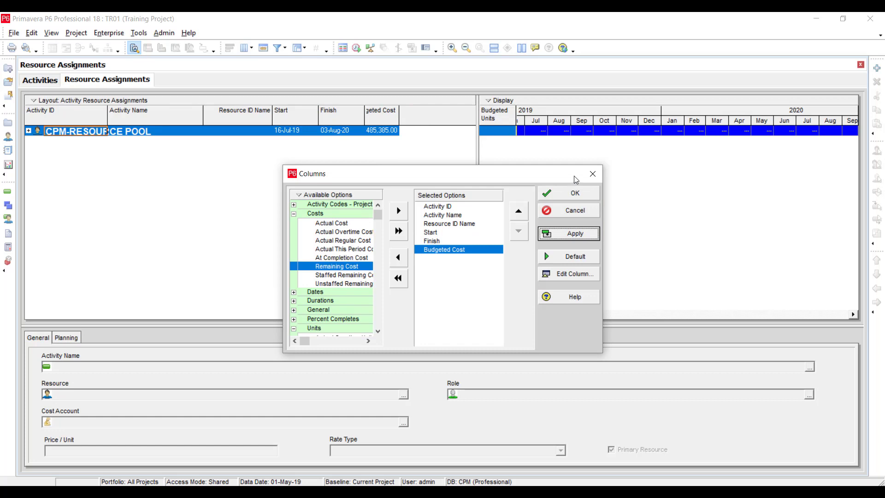
left_click(573, 193)
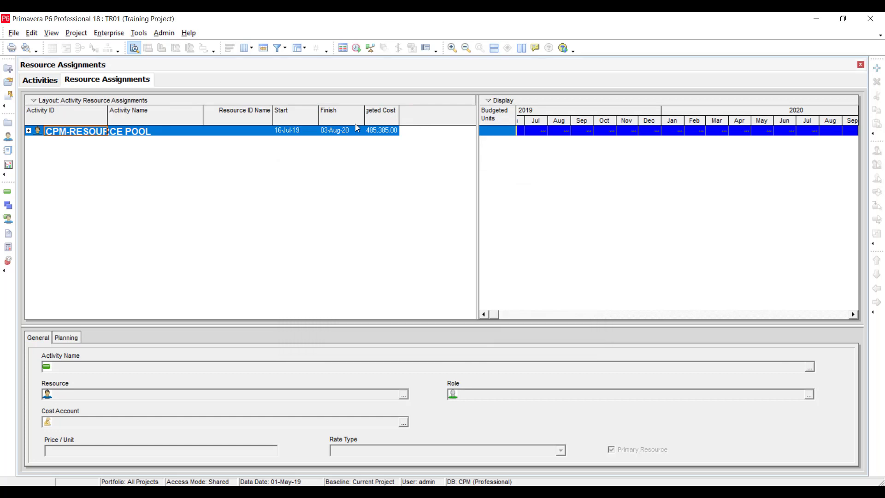
Widen the Budgeted Cost column and expand CPM-RESOURCE POOL and its SUPPLY / ERECTION / MATERIAL group.
left_click_drag(399, 121, 420, 121)
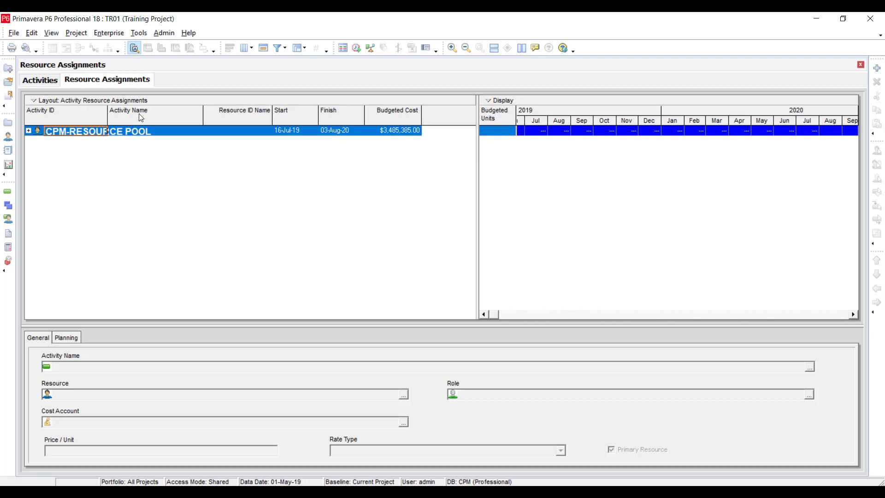
left_click(28, 131)
left_click(36, 141)
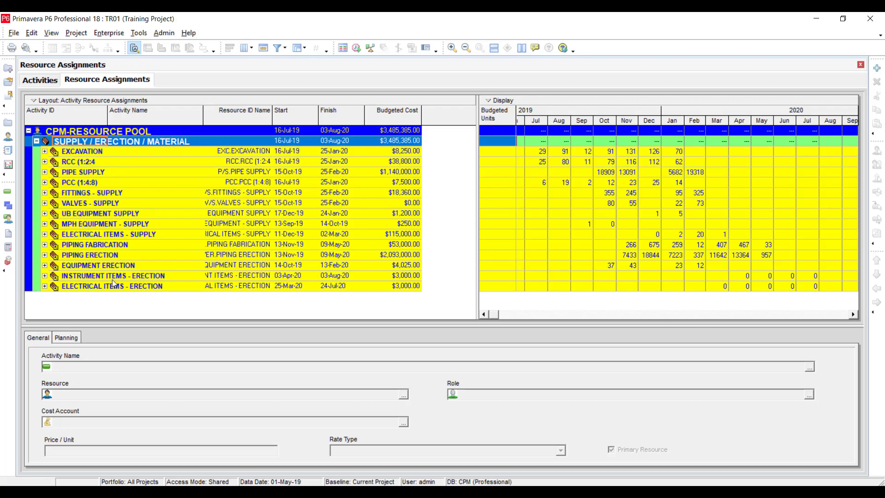
Replace Budgeted Units with the time-interval Budgeted Cost field in the monthly resource assignment spreadsheet.
right_click(503, 118)
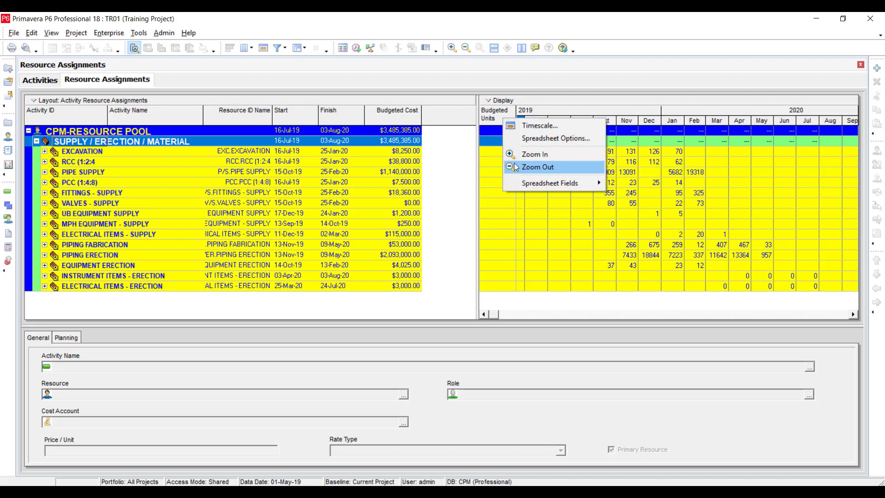
mouse_move(593, 184)
left_click(619, 220)
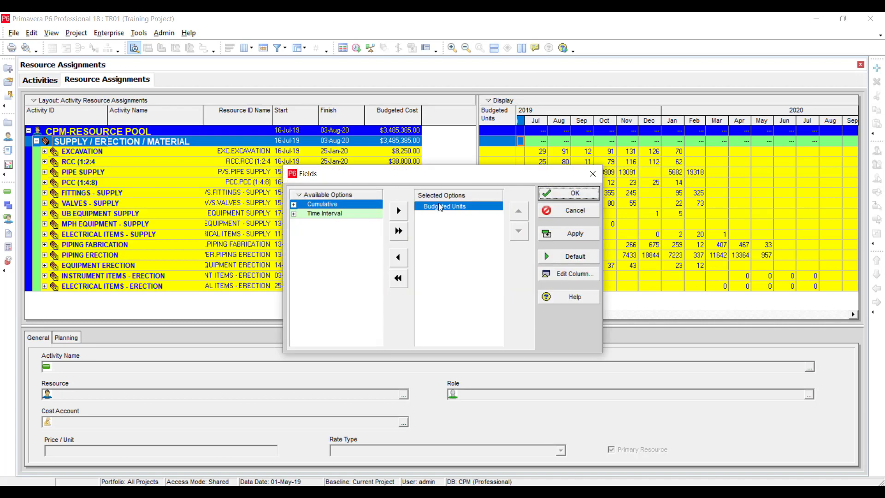
left_click(294, 214)
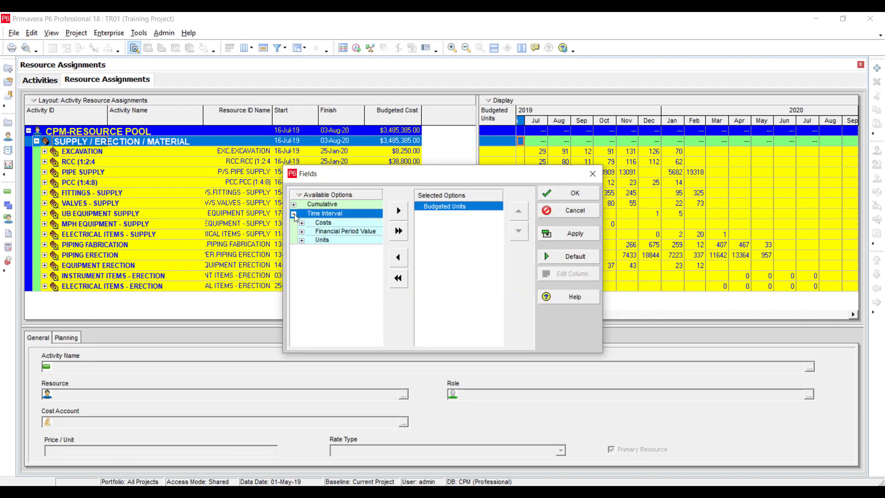
left_click(301, 224)
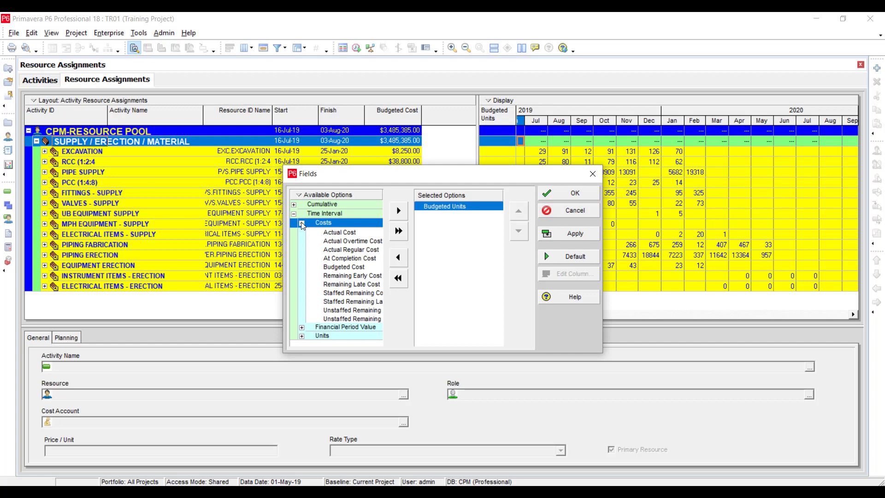
double_click(346, 267)
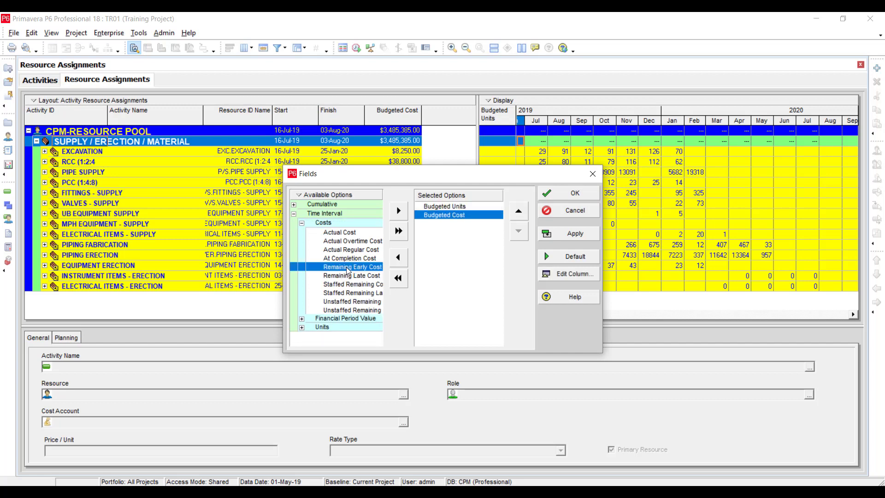
double_click(462, 206)
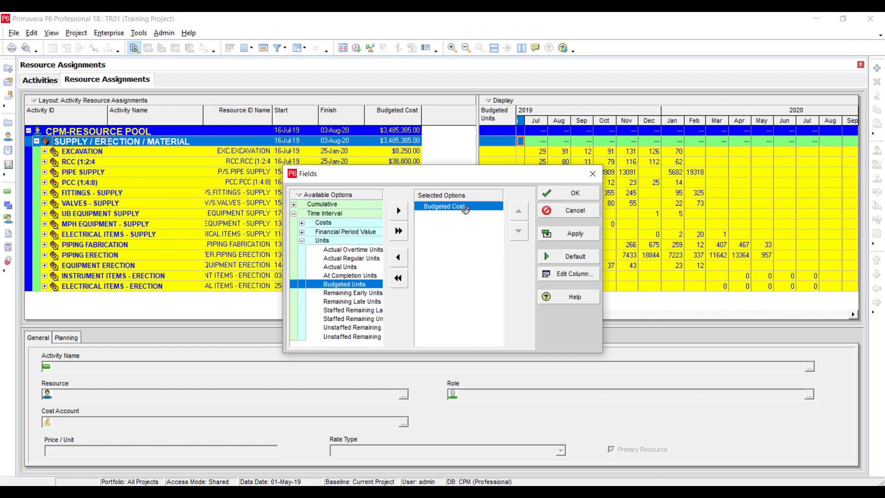
left_click(574, 234)
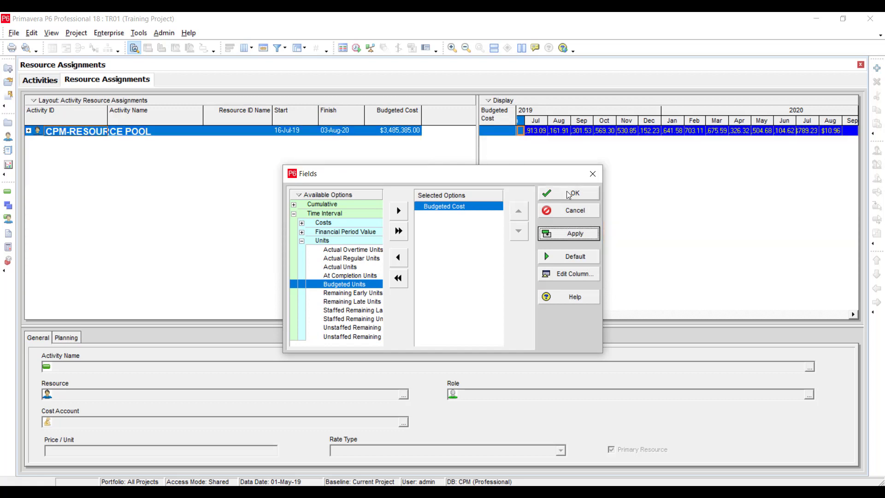
left_click(570, 193)
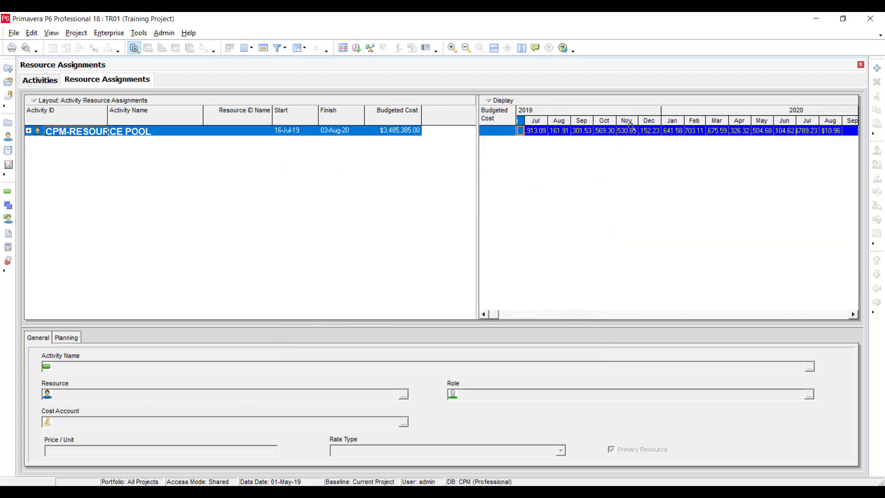
Widen the monthly timescale columns and expand CPM-RESOURCE POOL and its SUPPLY / ERECTION / MATERIAL group.
left_click_drag(631, 126, 708, 129)
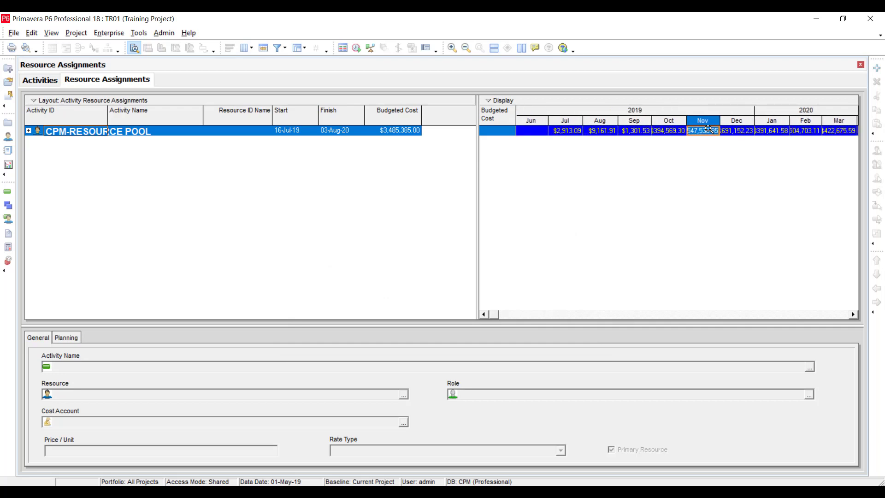
left_click(29, 131)
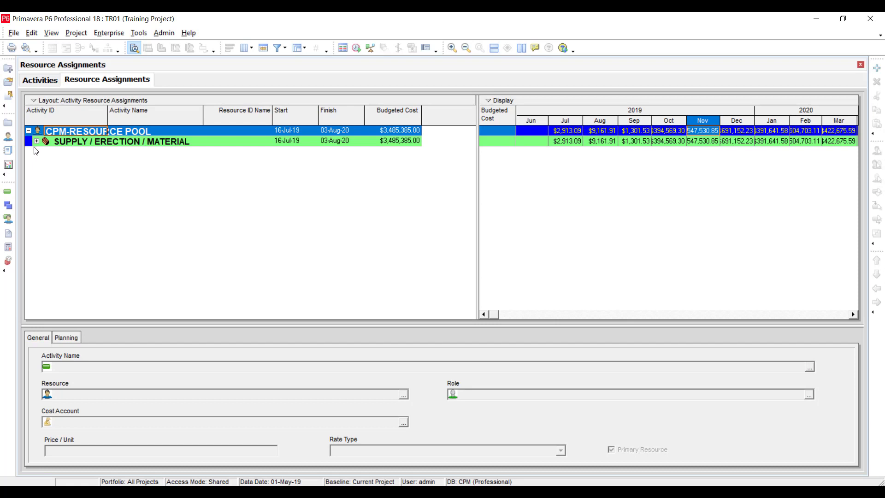
left_click(36, 142)
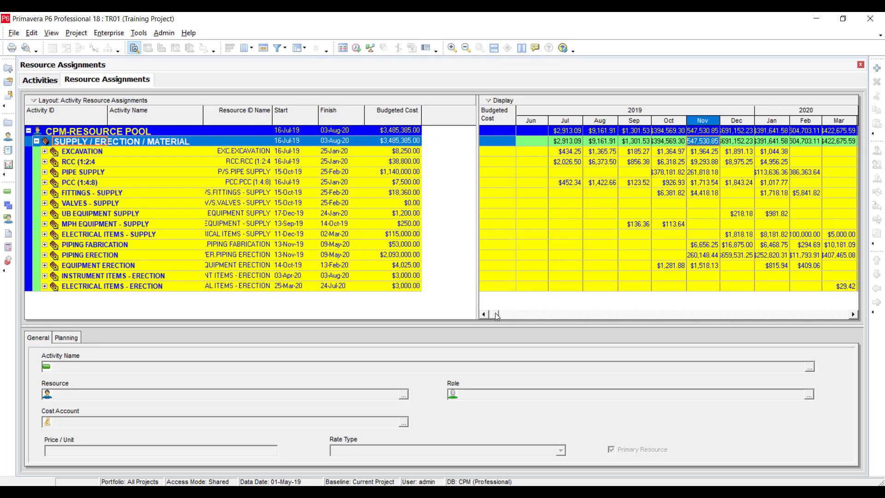
left_click(495, 312)
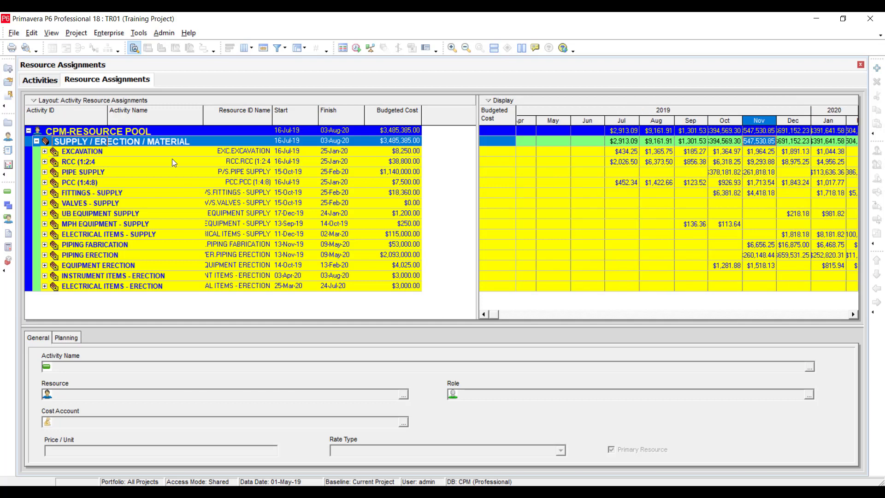
Select and copy all rows from CPM-RESOURCE POOL down to ELECTRICAL ITEMS - ERECTION.
left_click(103, 132)
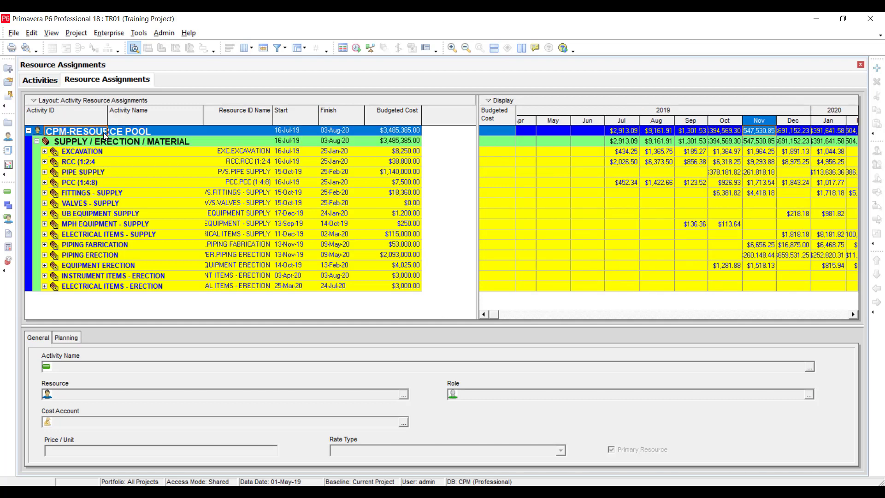
key("shift+Down")
key("shift+Down")
key("shift+Down")
key("shift+Down")
key("shift+Down")
key("shift+Down")
key("shift+Down")
key("shift+Down")
key("shift+Down")
key("shift+Down")
key("shift+Down")
key("shift+Down")
key("shift+Down")
key("shift+Down")
key("shift+Down")
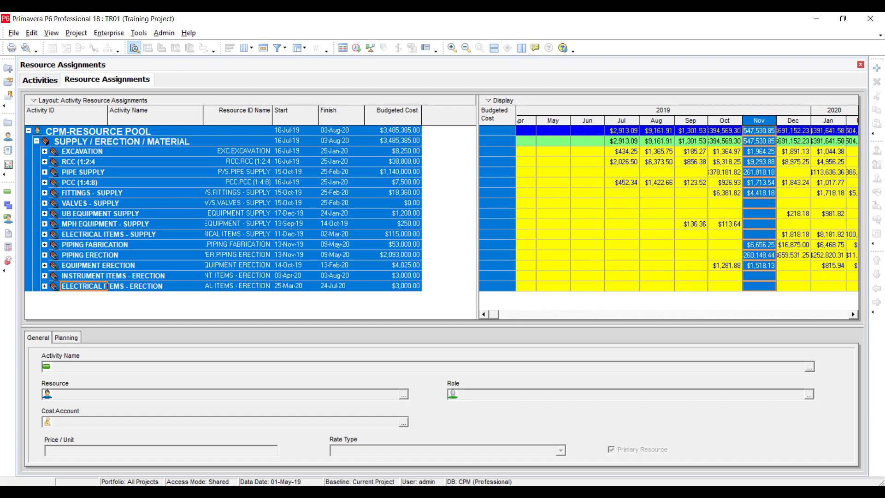
Switch to Excel, create a new blank workbook and paste the copied resource assignment rows at A1.
left_click(615, 495)
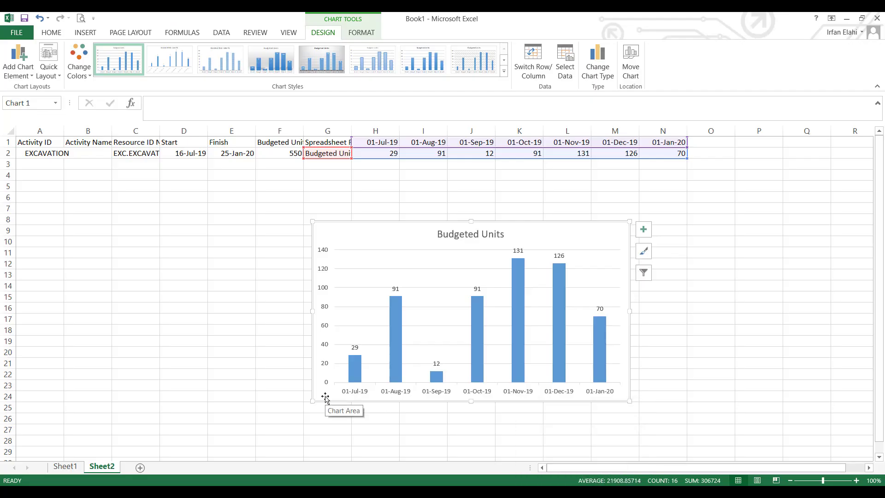
key("ctrl+n")
key("ctrl+v")
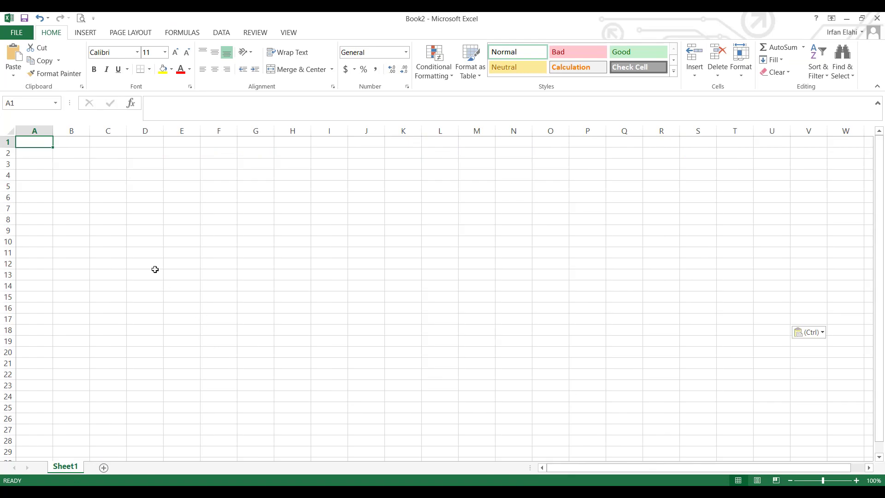
Widen all columns of the new worksheet together until the Budgeted Cost amounts fit.
left_click(9, 131)
left_click_drag(53, 130, 66, 133)
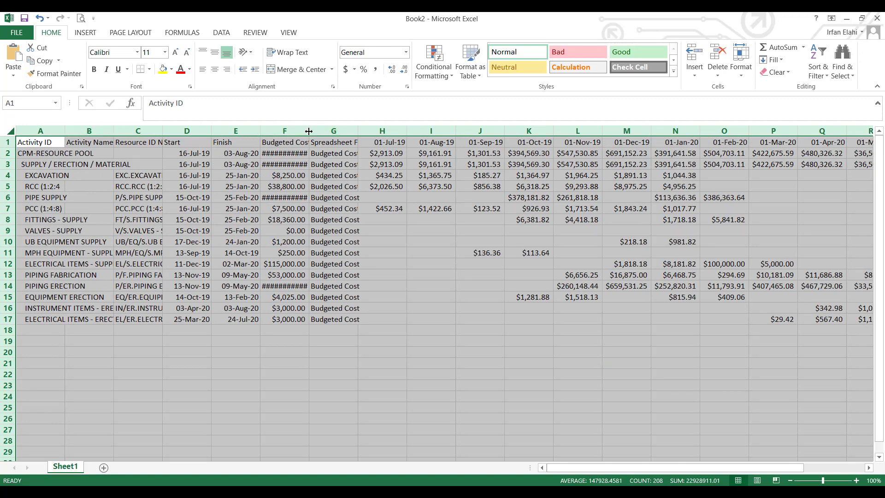
left_click_drag(310, 133, 318, 133)
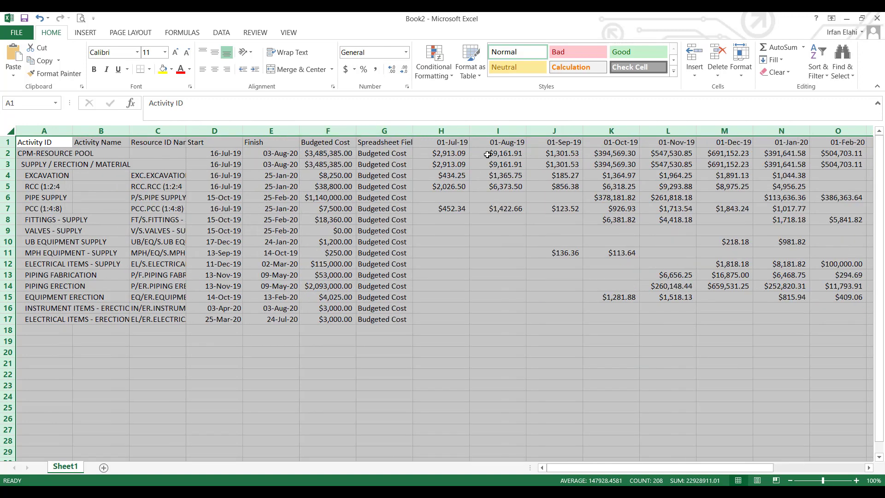